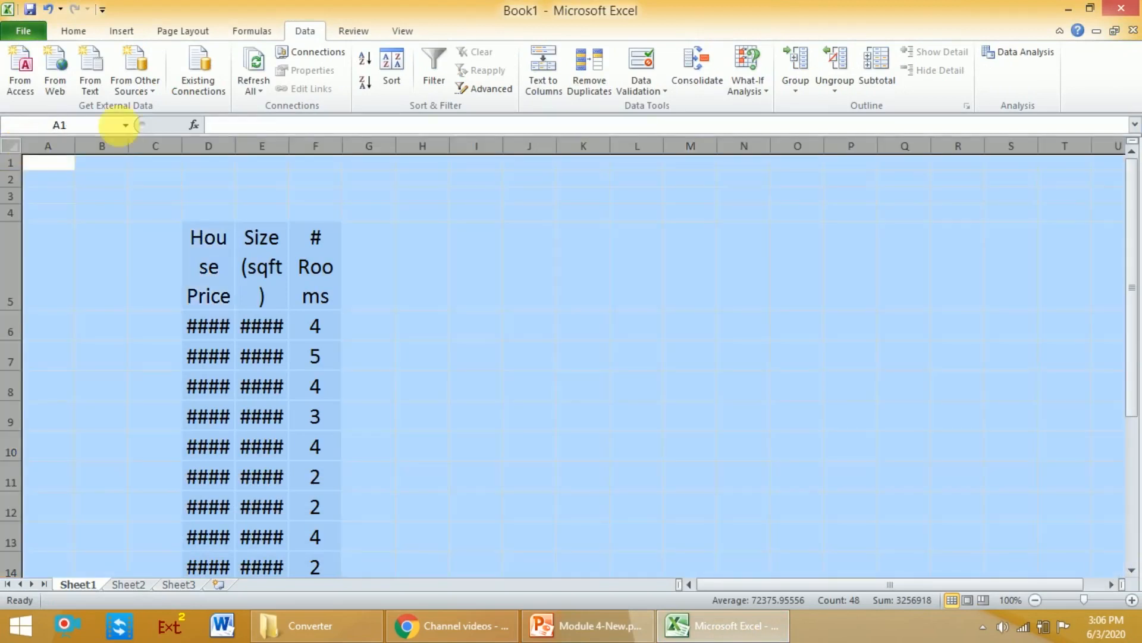
Step: Widen all the worksheet's columns so the house price, size and room values are fully readable
drag(238, 146, 302, 149)
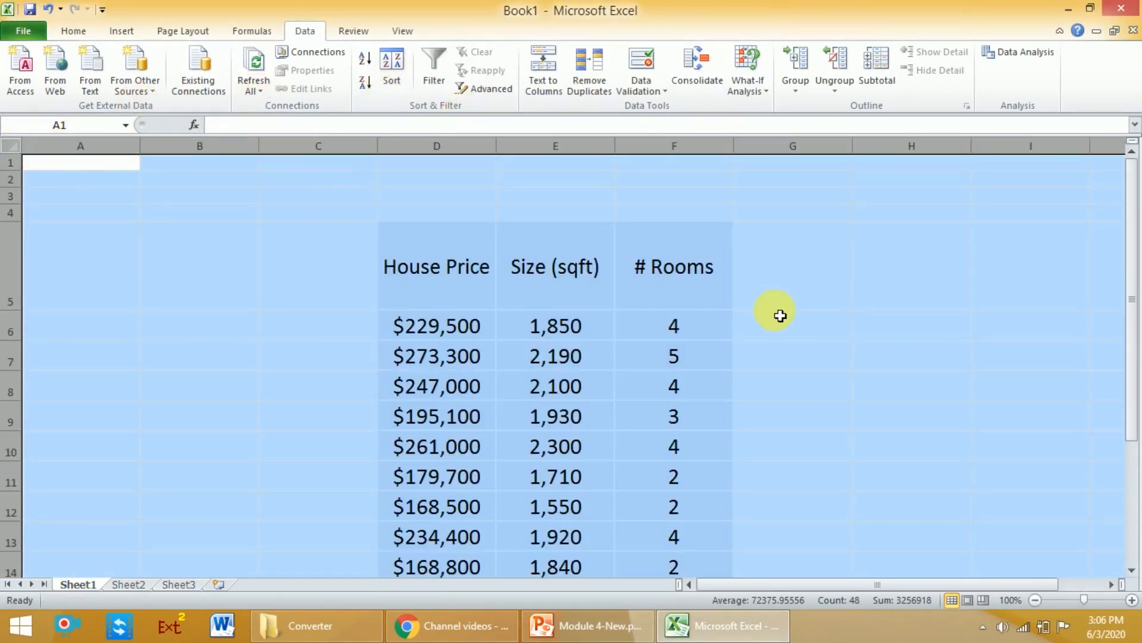
click(1035, 600)
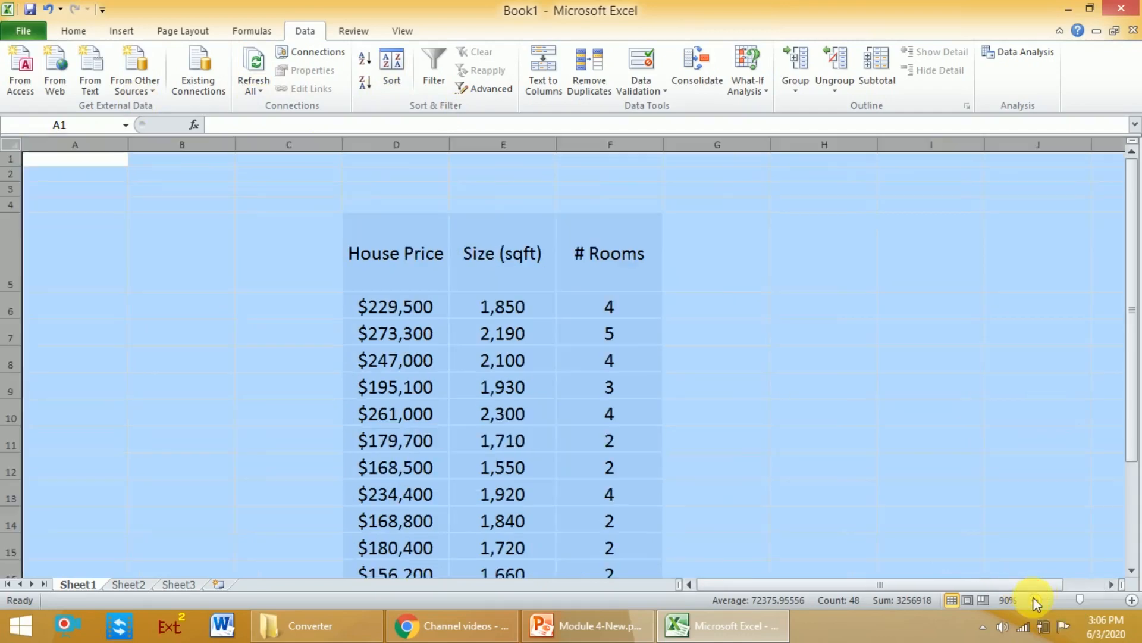
click(1035, 600)
click(1034, 599)
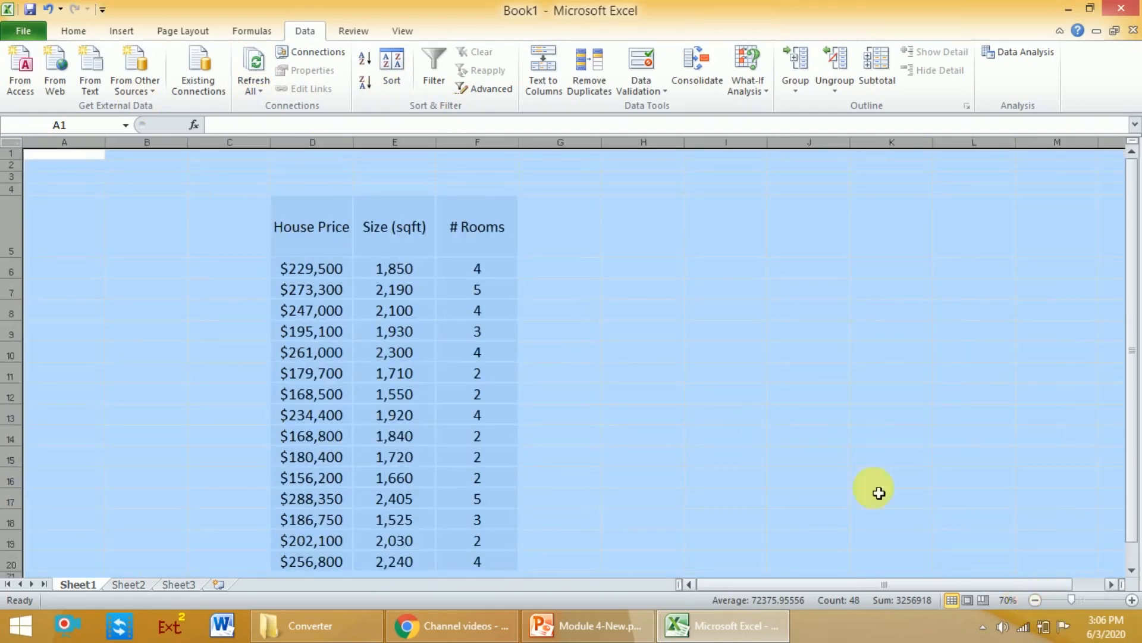
click(629, 404)
scroll(624, 405, down, 1)
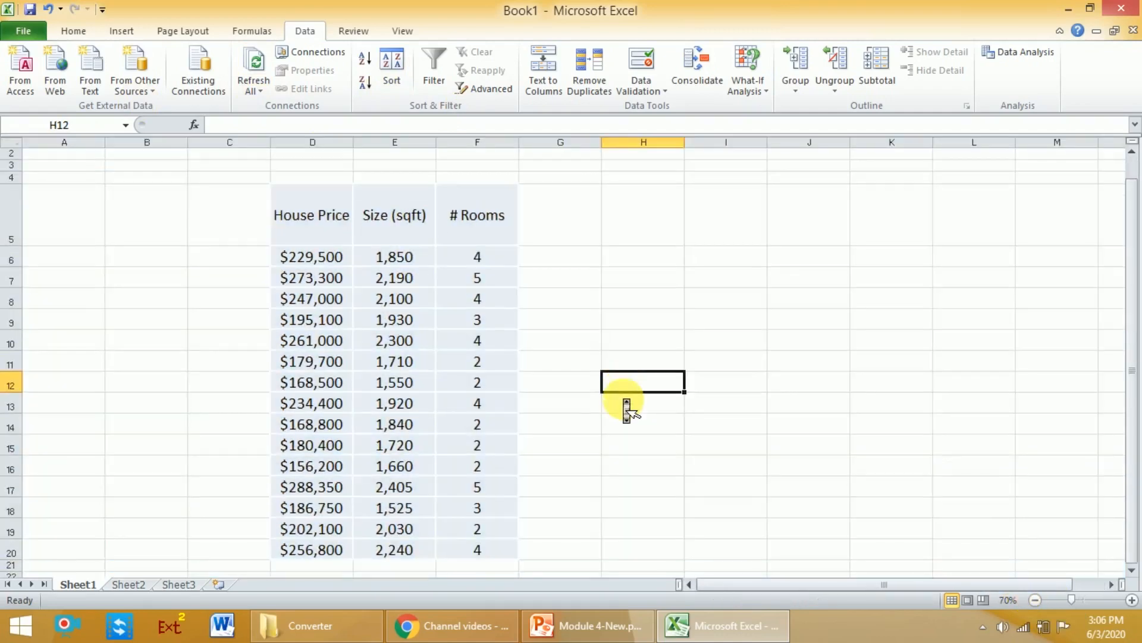
scroll(627, 410, down, 1)
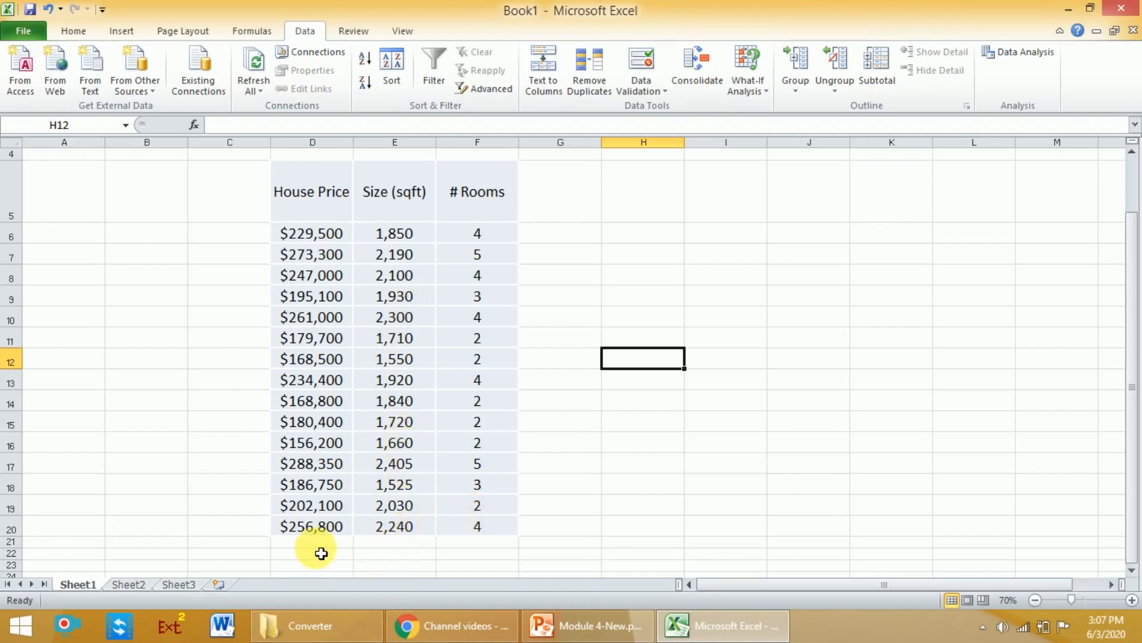
Step: Add a new house in row 21 with size 2000, 3 rooms and ? as its house price
click(388, 546)
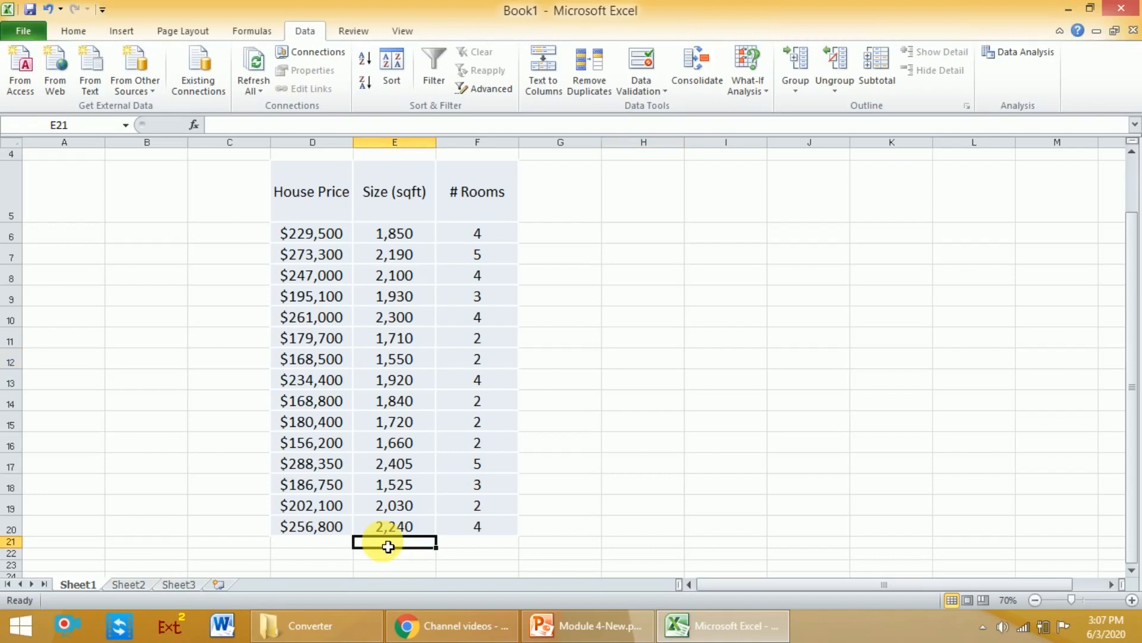
click(472, 544)
click(301, 547)
click(390, 547)
text(2,0)
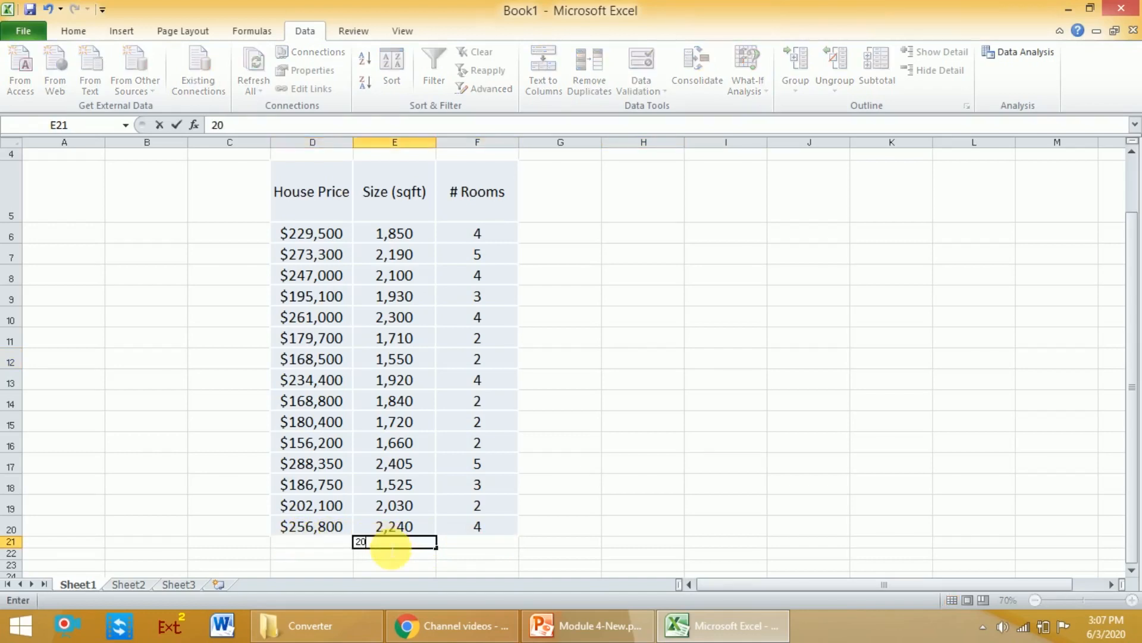
text(00)
key(Tab)
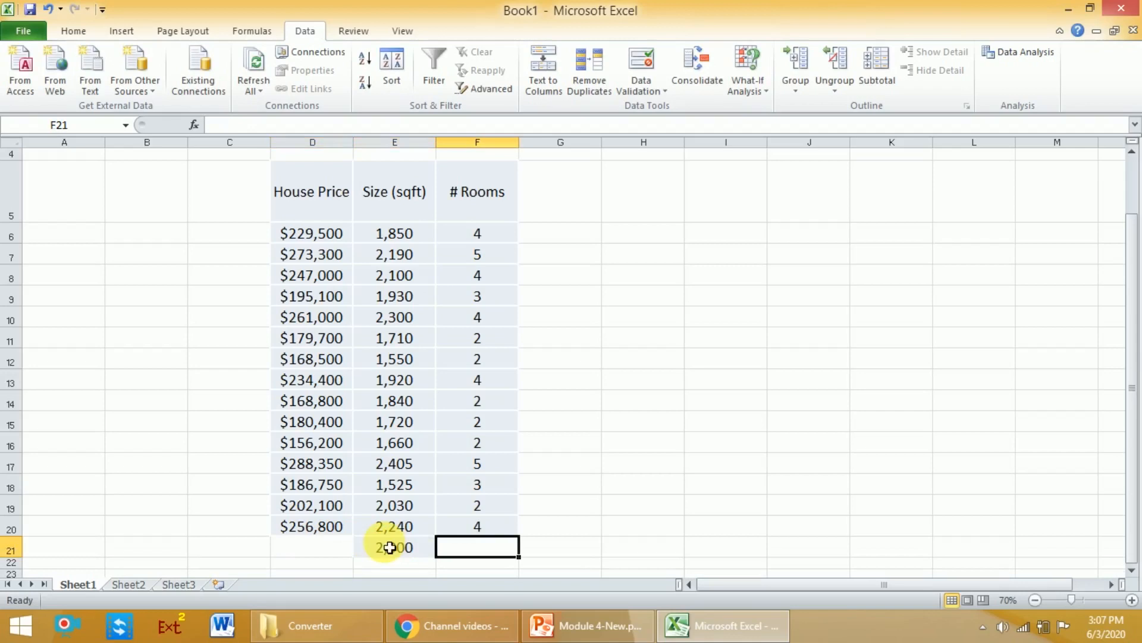
text(3)
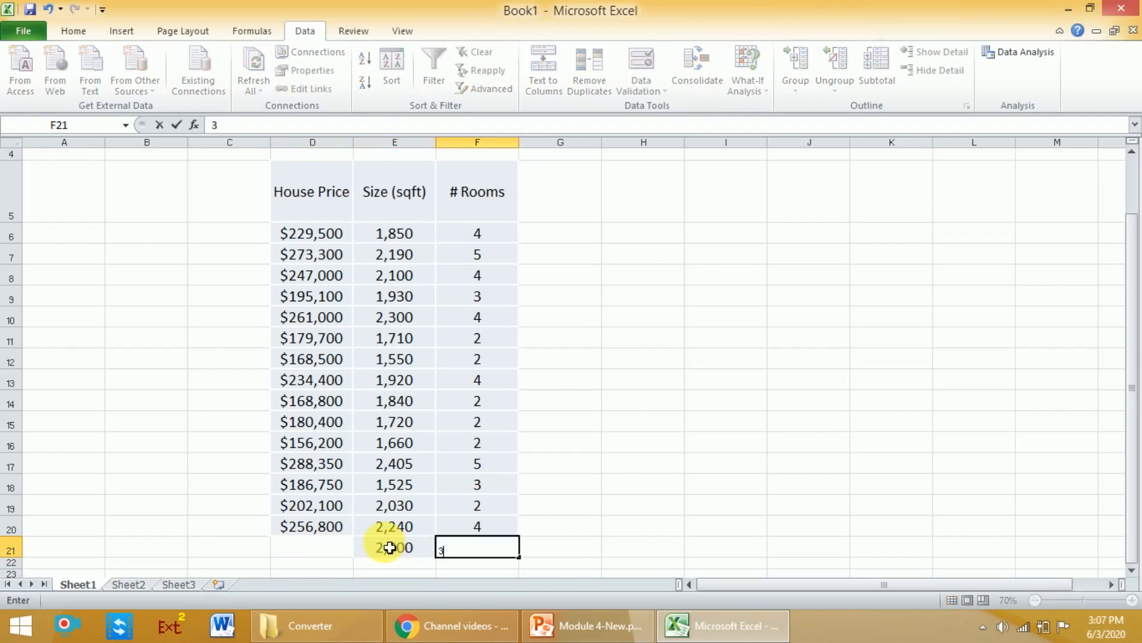
key(Tab)
click(335, 552)
text(?)
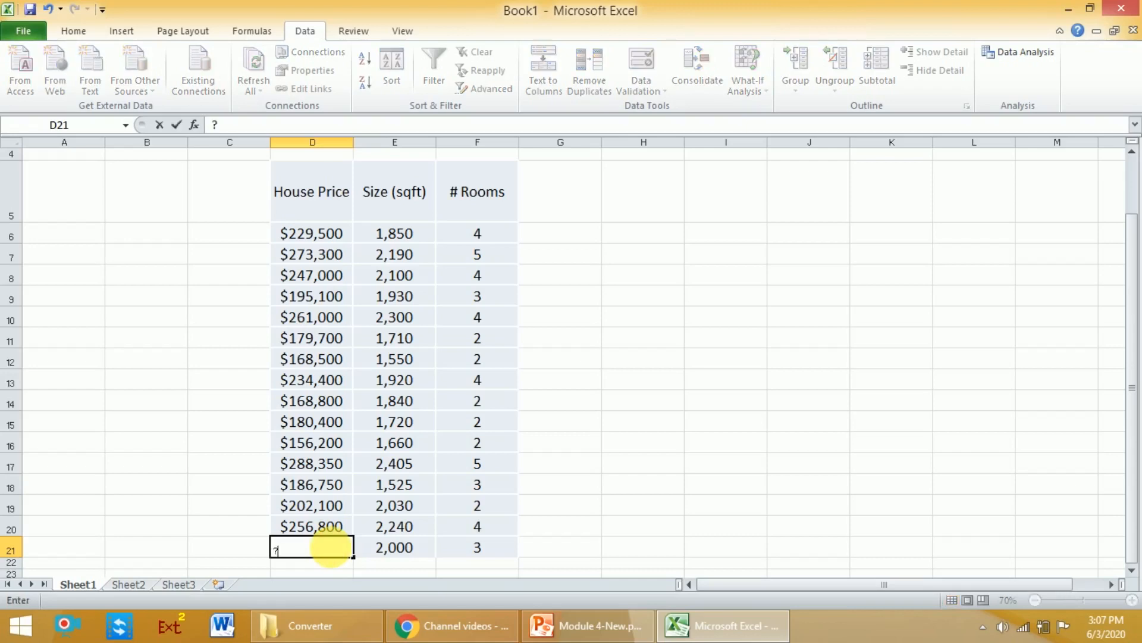
key(Tab)
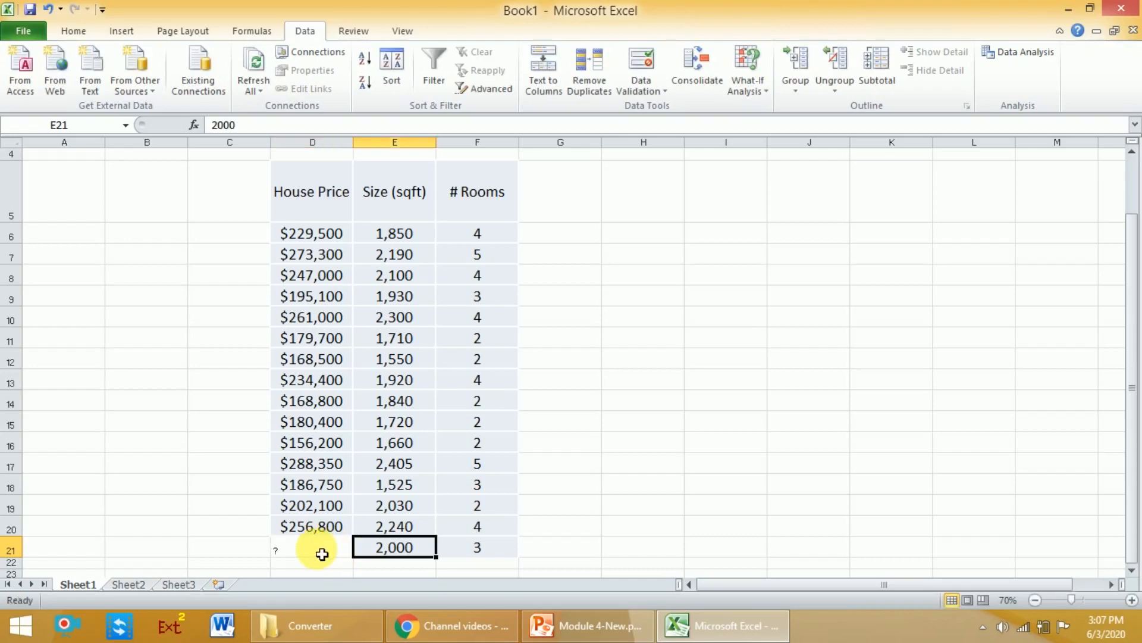
Step: Center the question mark in D21 and enlarge its font to 18
click(312, 548)
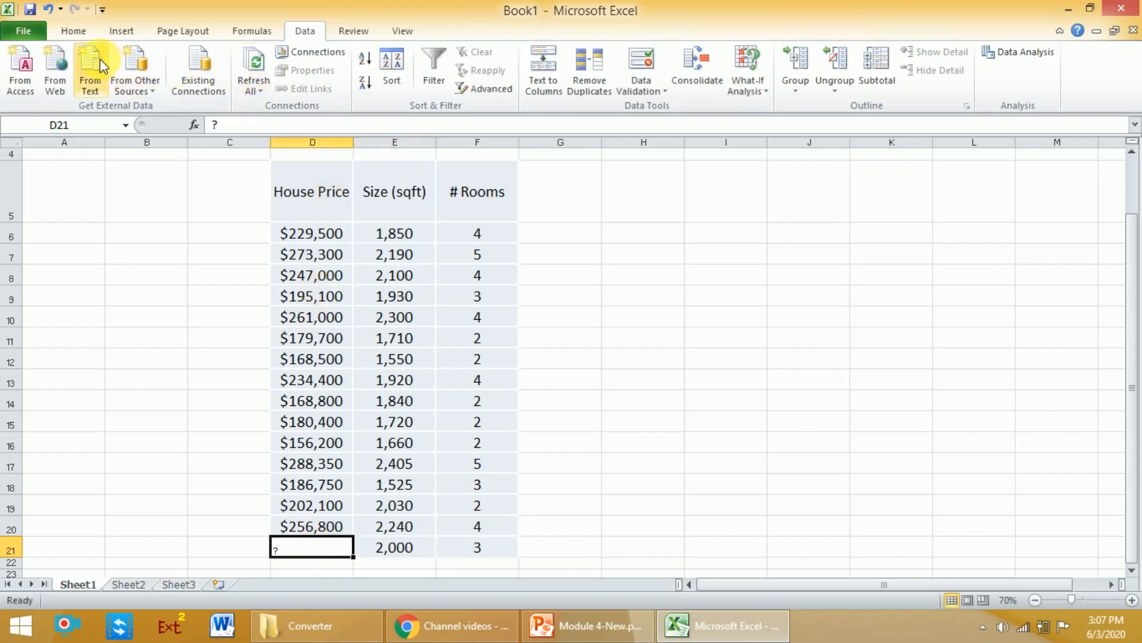
click(73, 31)
click(336, 82)
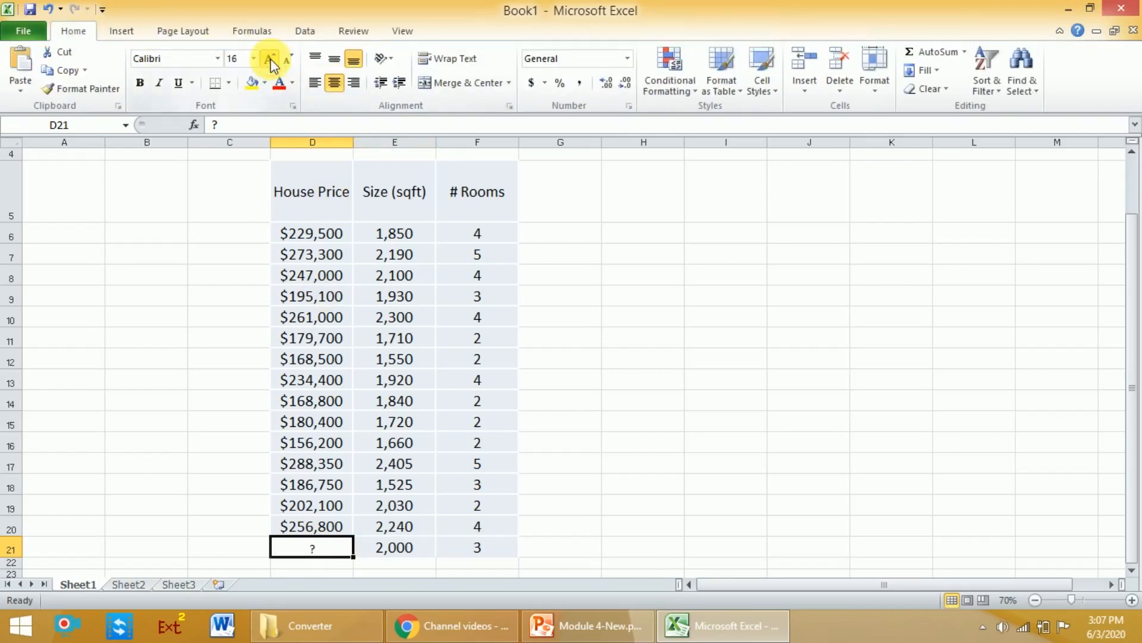
click(594, 298)
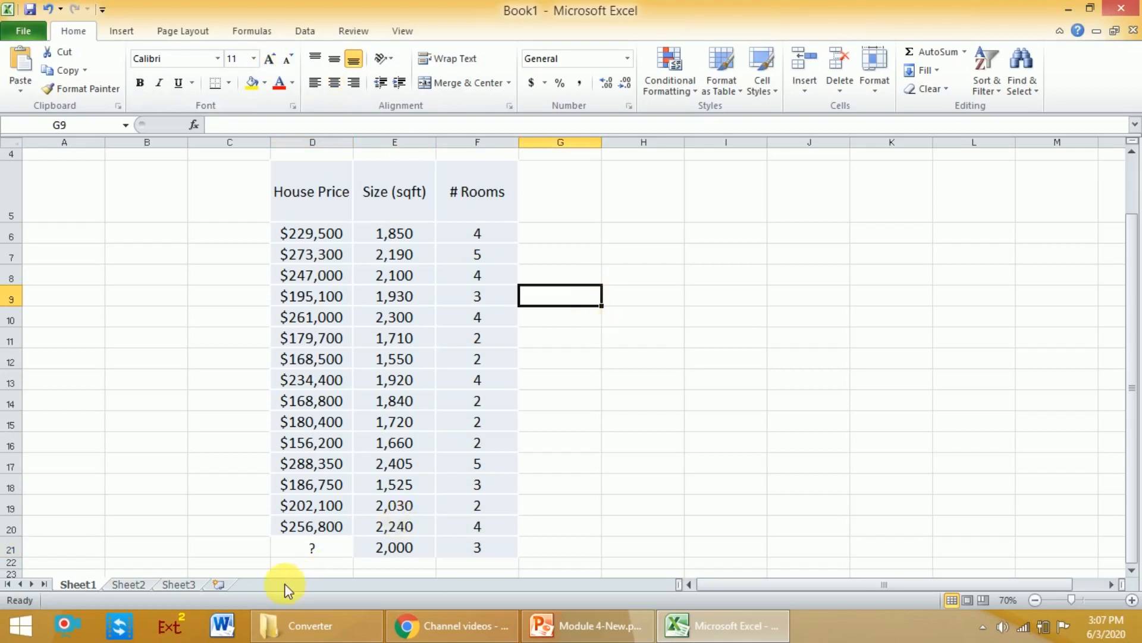
drag(332, 550, 462, 551)
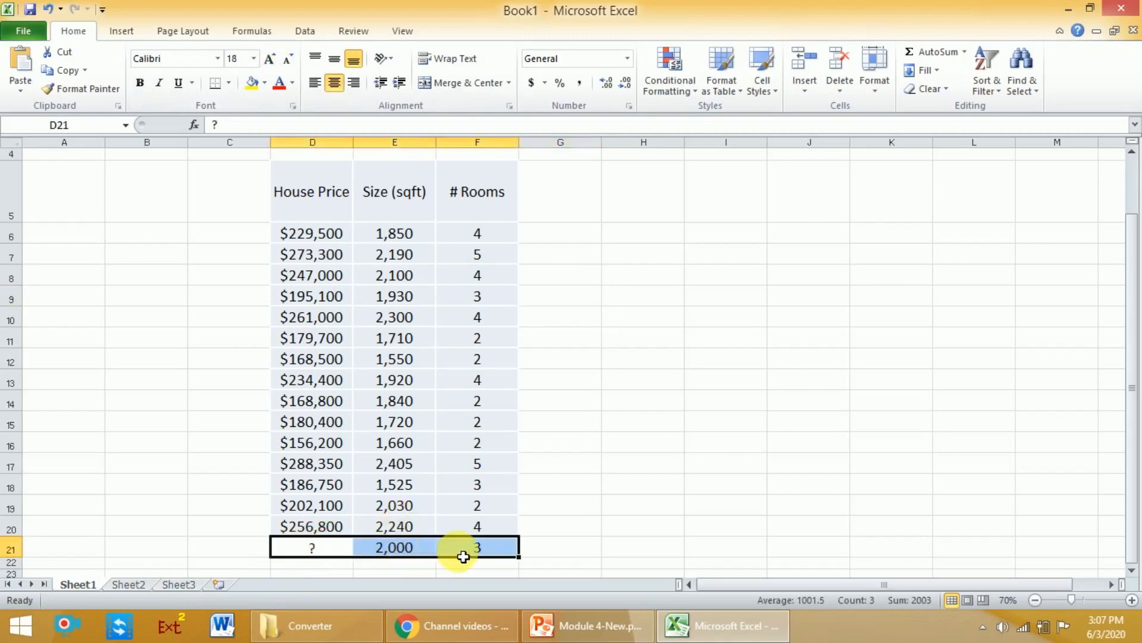
click(579, 449)
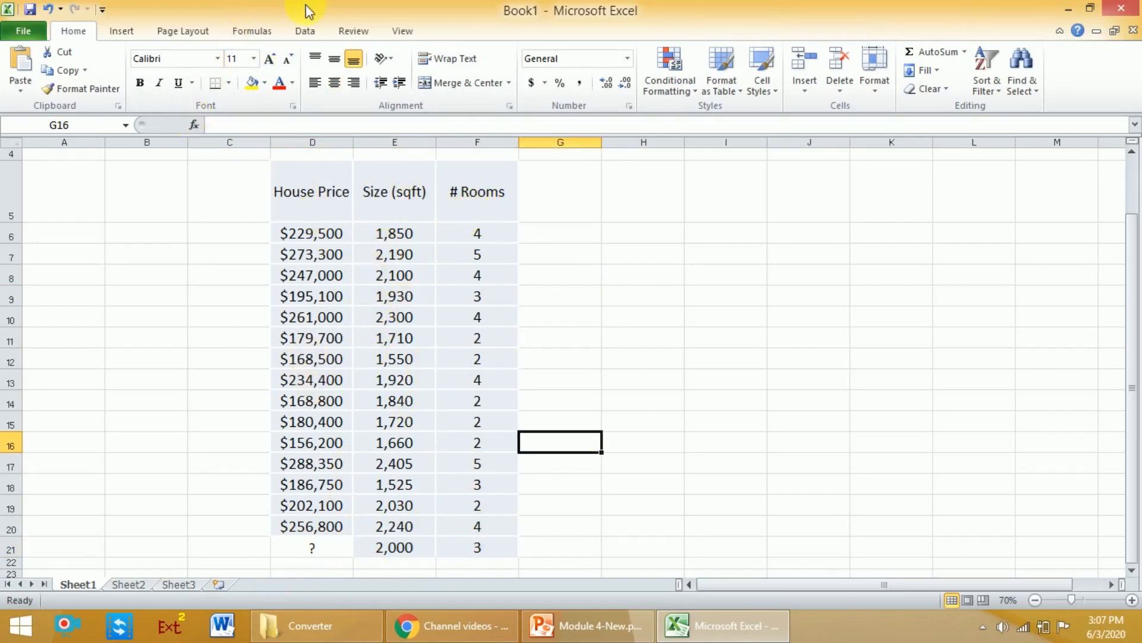
Step: Open the Regression tool from the Data Analysis tools
click(304, 33)
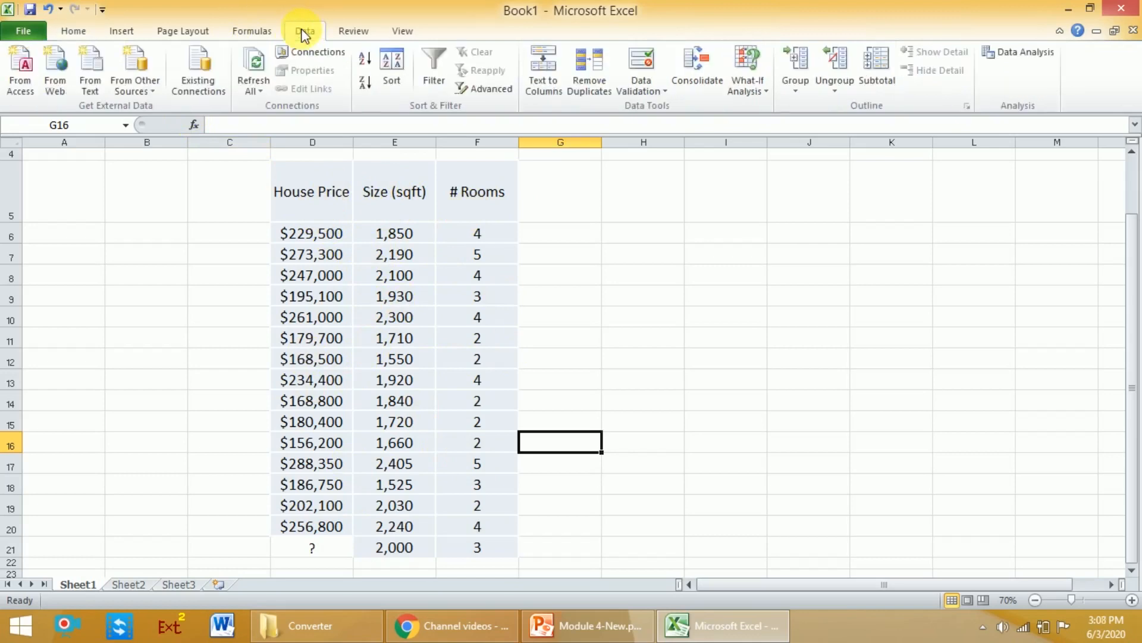
click(1016, 56)
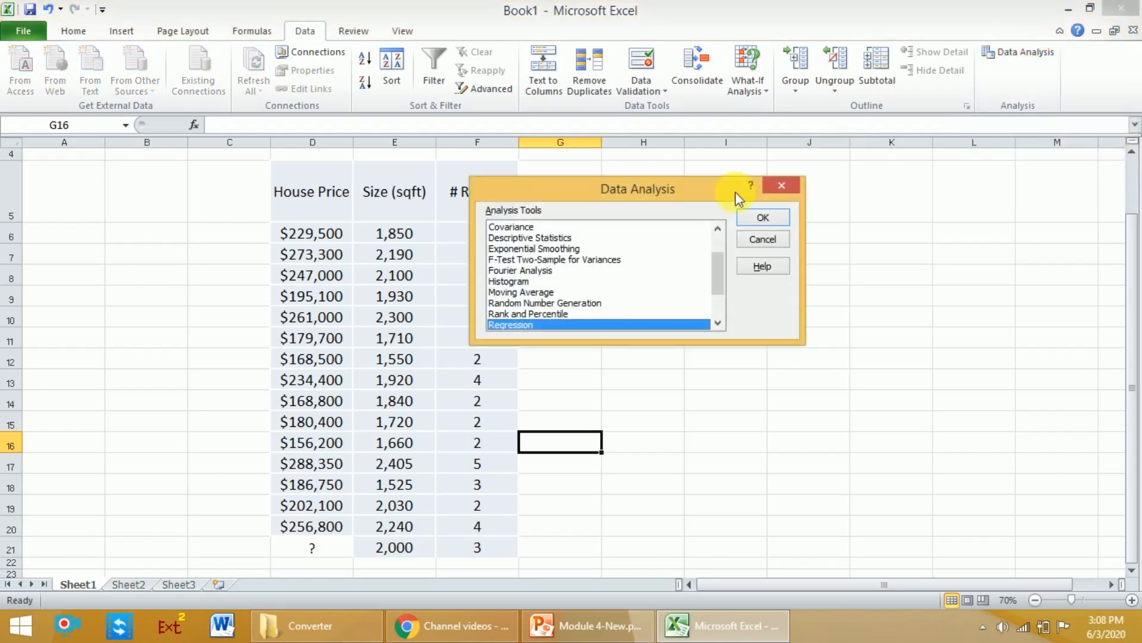
drag(686, 191, 729, 193)
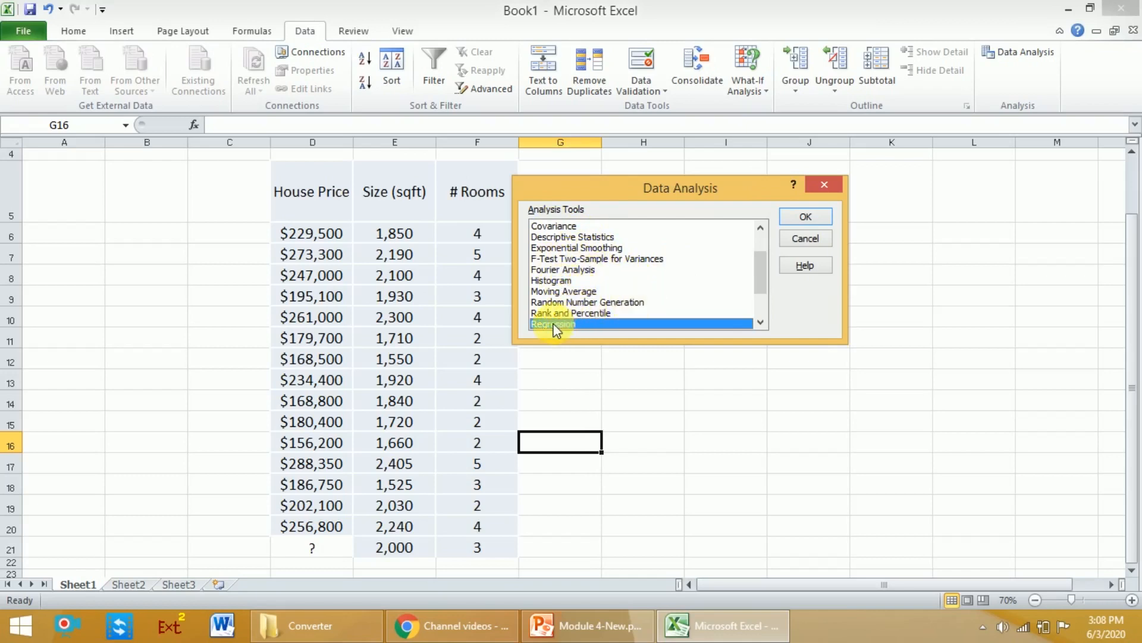
scroll(762, 276, down, 1)
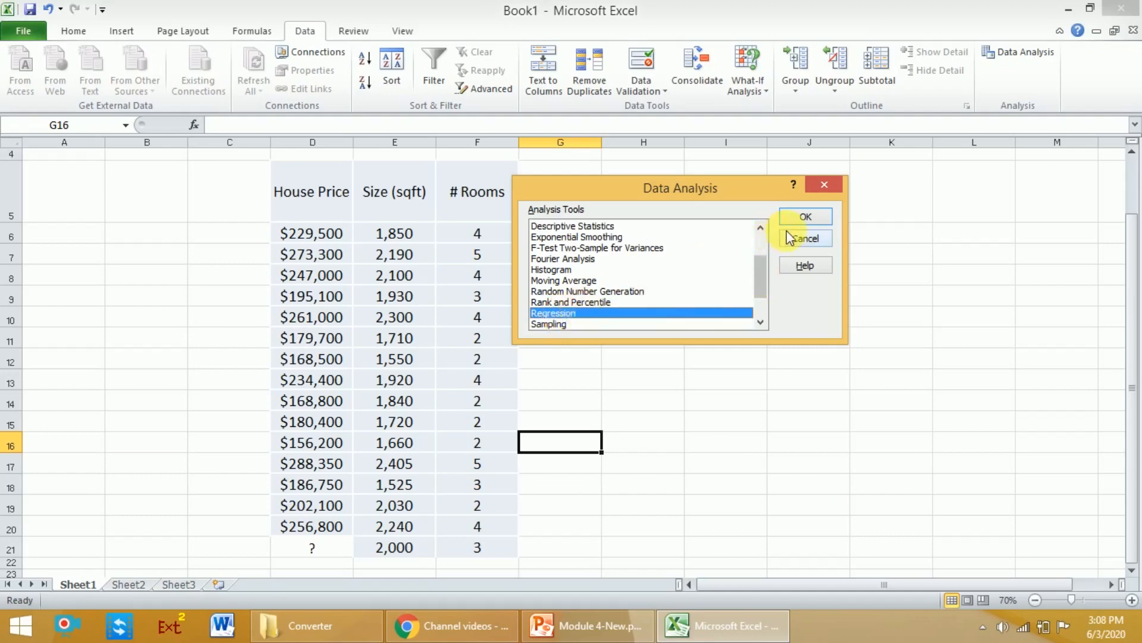
click(804, 216)
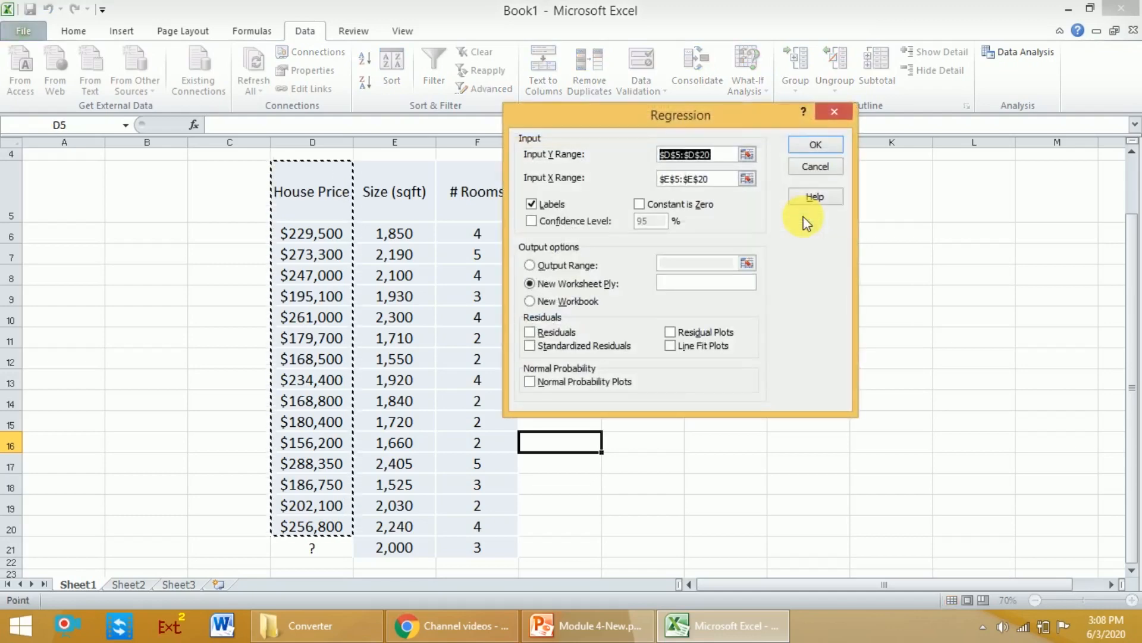
Step: Set the regression's Input Y Range to the House Price column with its header, D5:D20
click(746, 154)
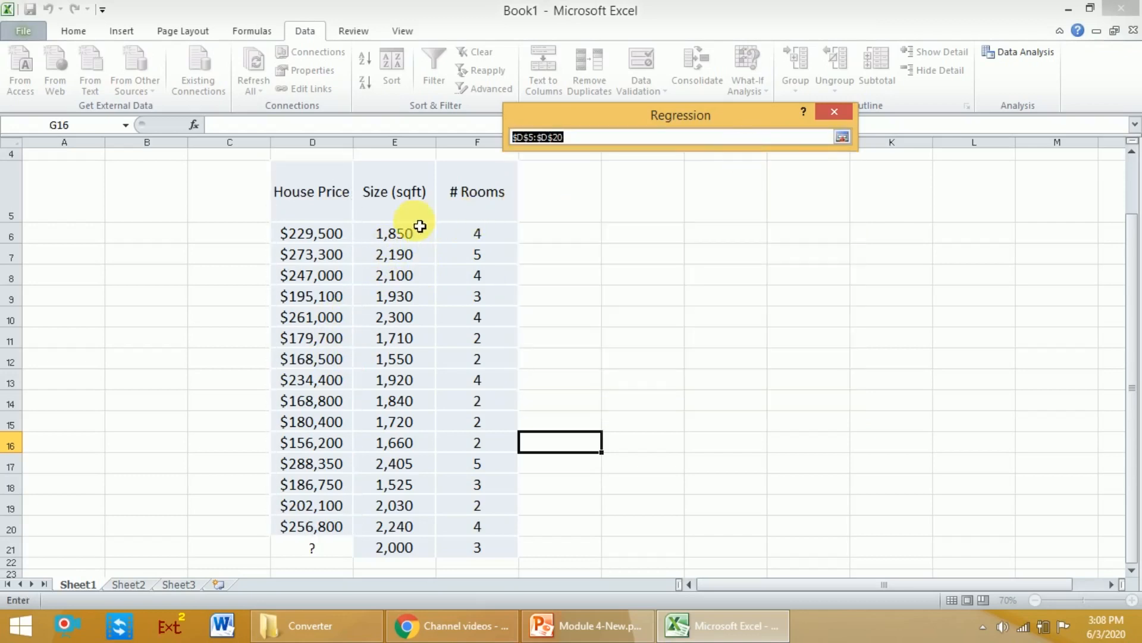
drag(334, 204, 331, 522)
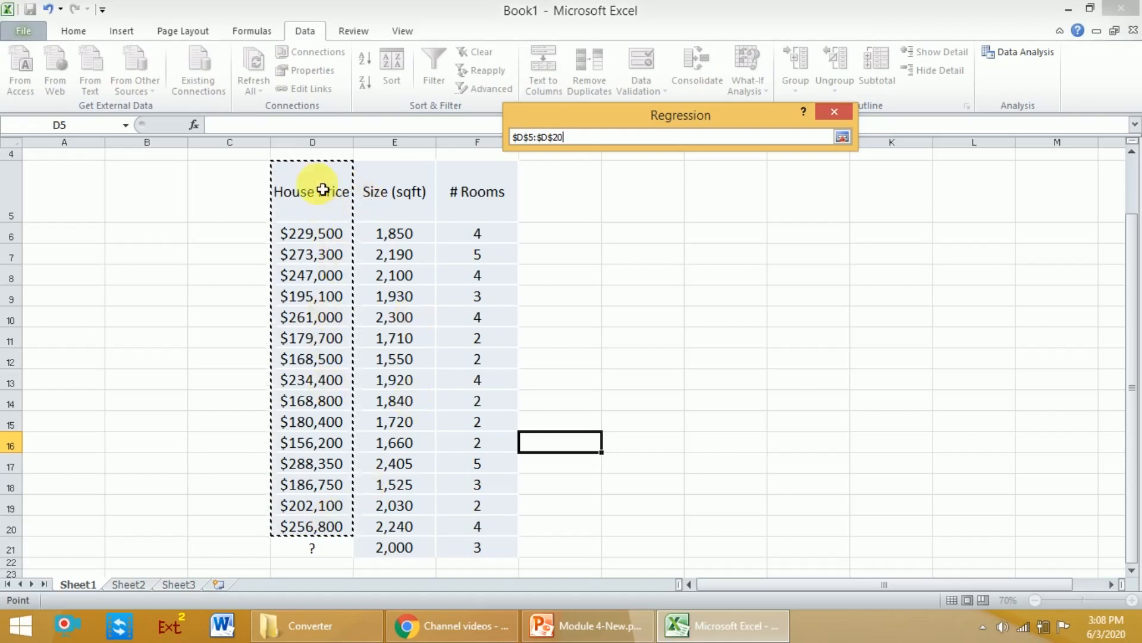
click(842, 139)
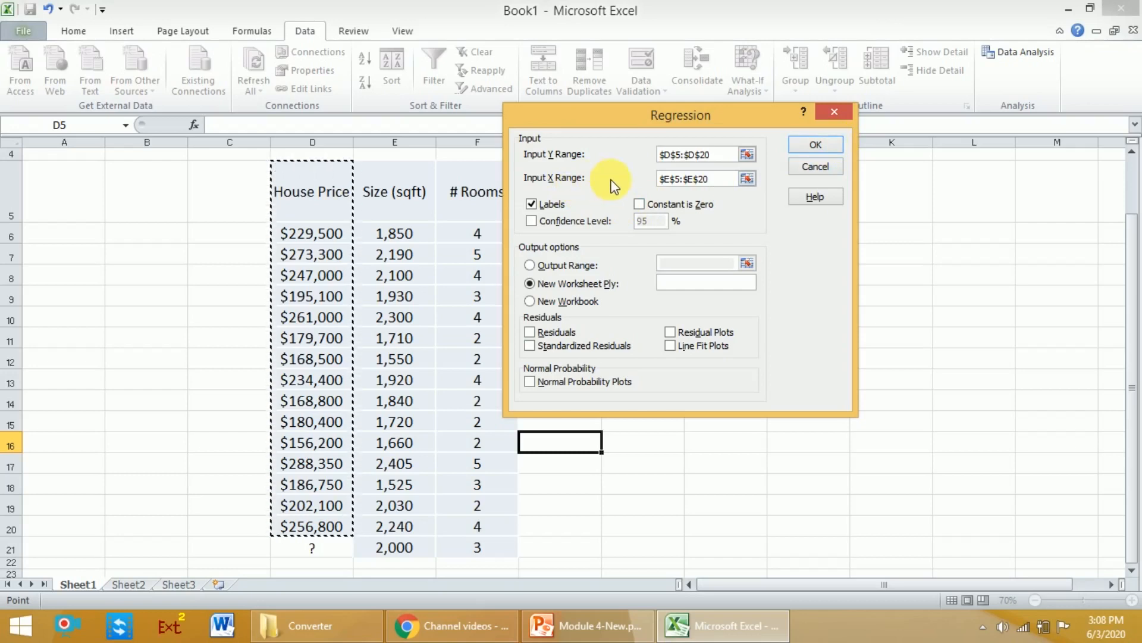
Step: Set the Input X Range to the size and rooms columns, E5:F20, and run the regression to a new worksheet
click(747, 178)
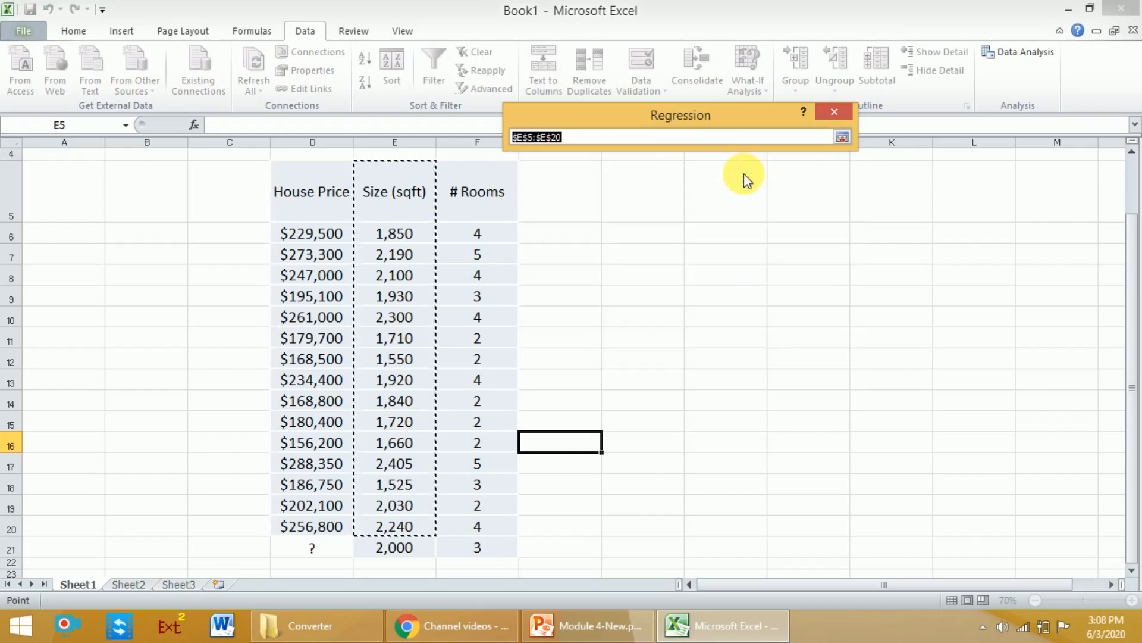
click(441, 204)
drag(442, 204, 475, 522)
click(843, 138)
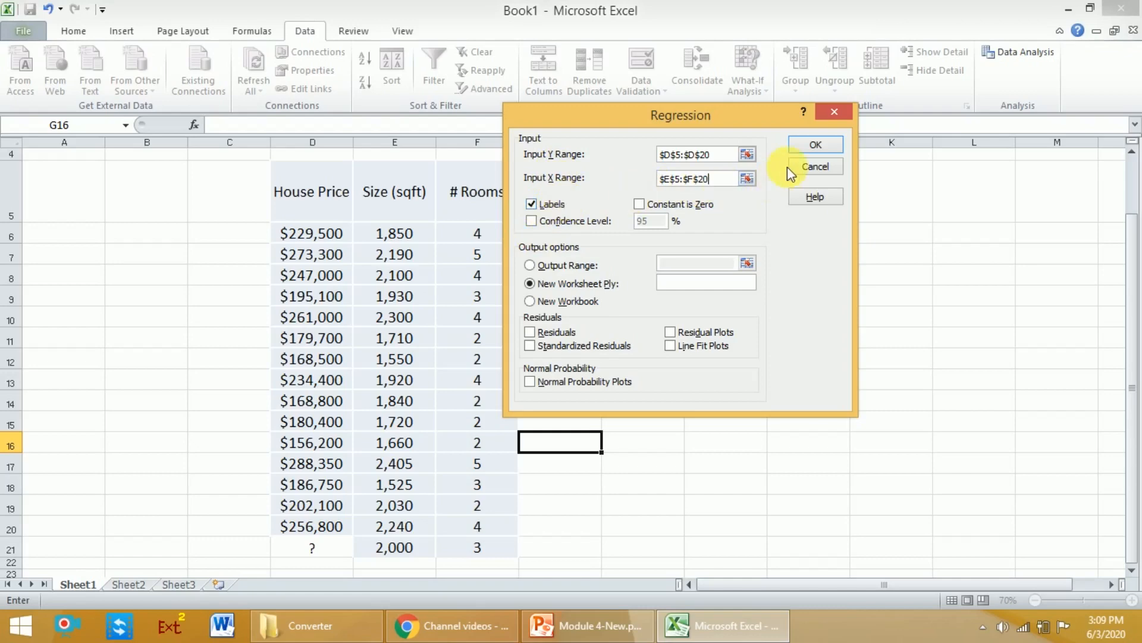
click(815, 146)
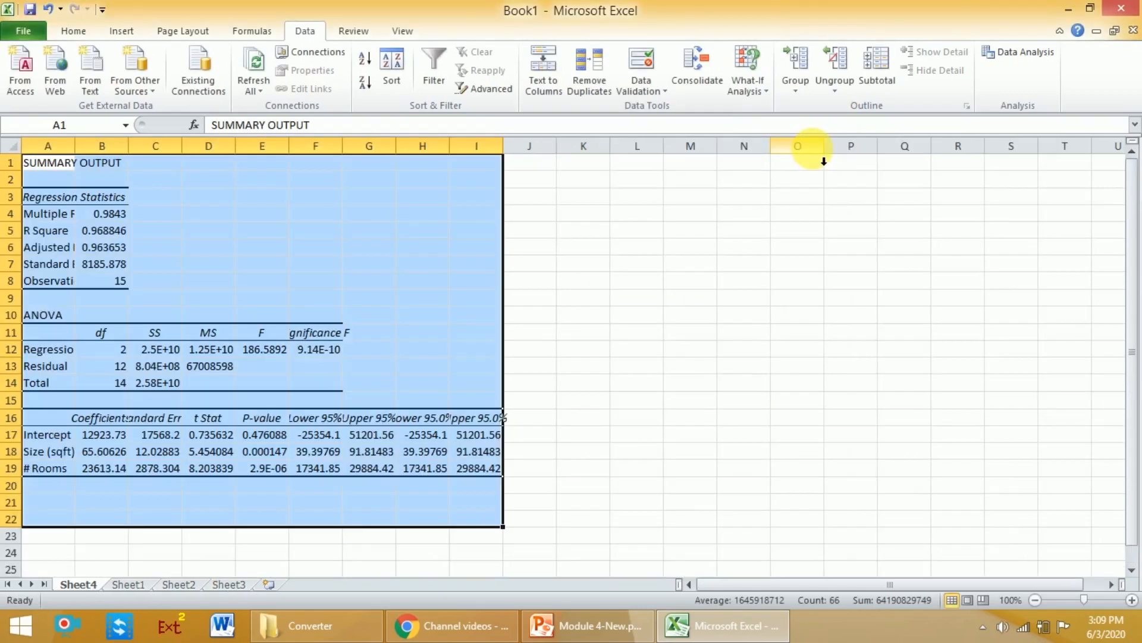
Step: AutoFit the columns of the regression output sheet so all headings and values show in full
double_click(81, 149)
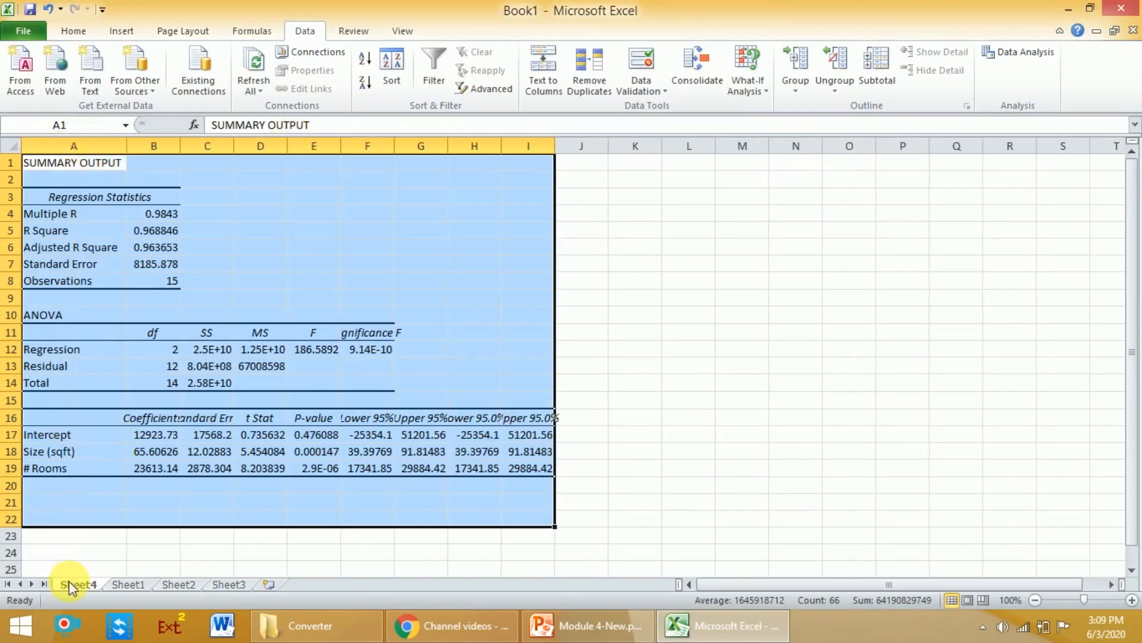
click(117, 585)
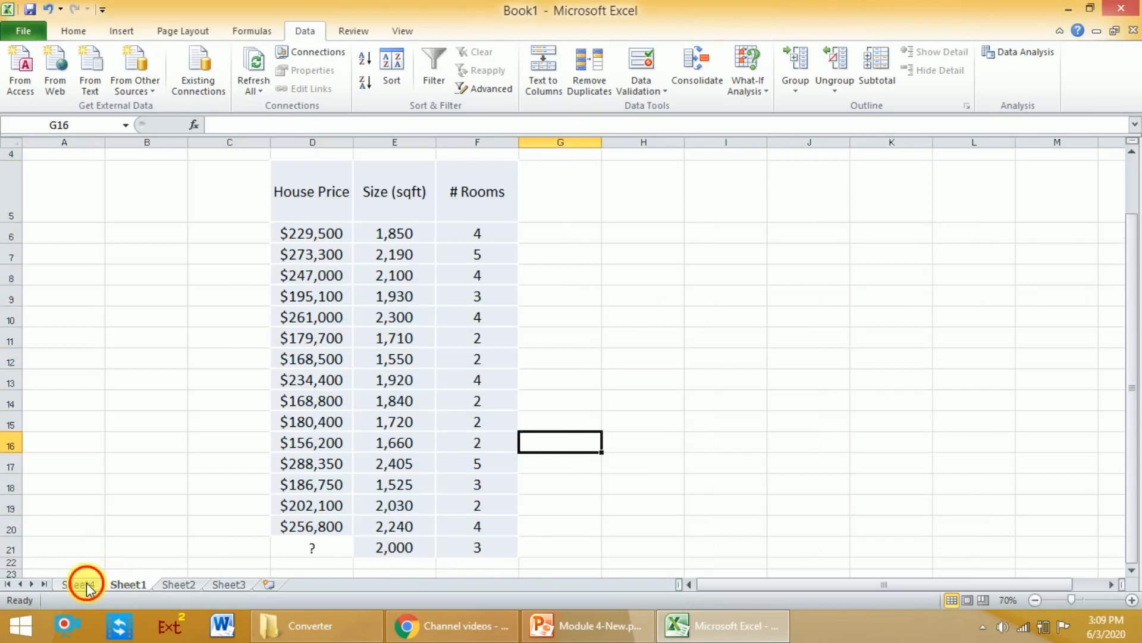
click(87, 583)
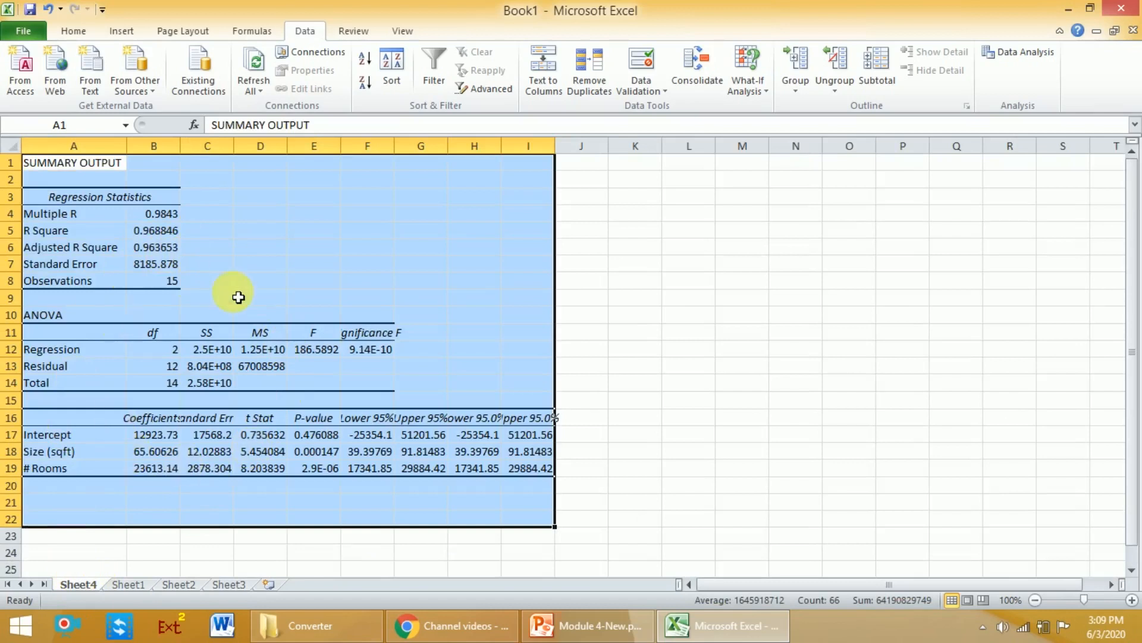
double_click(191, 159)
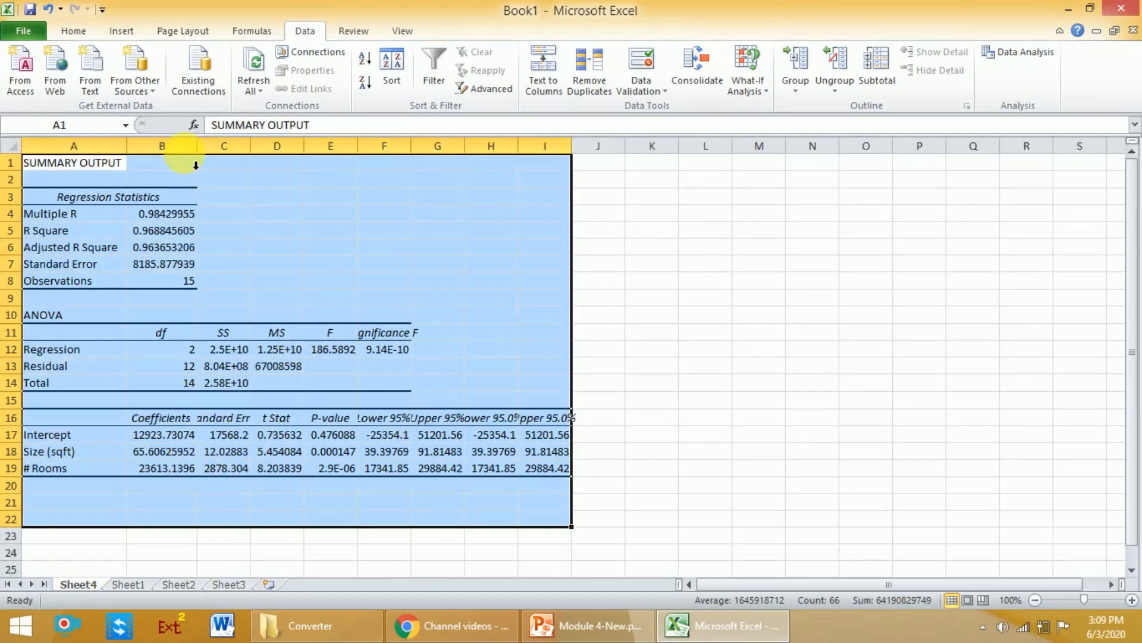
double_click(252, 156)
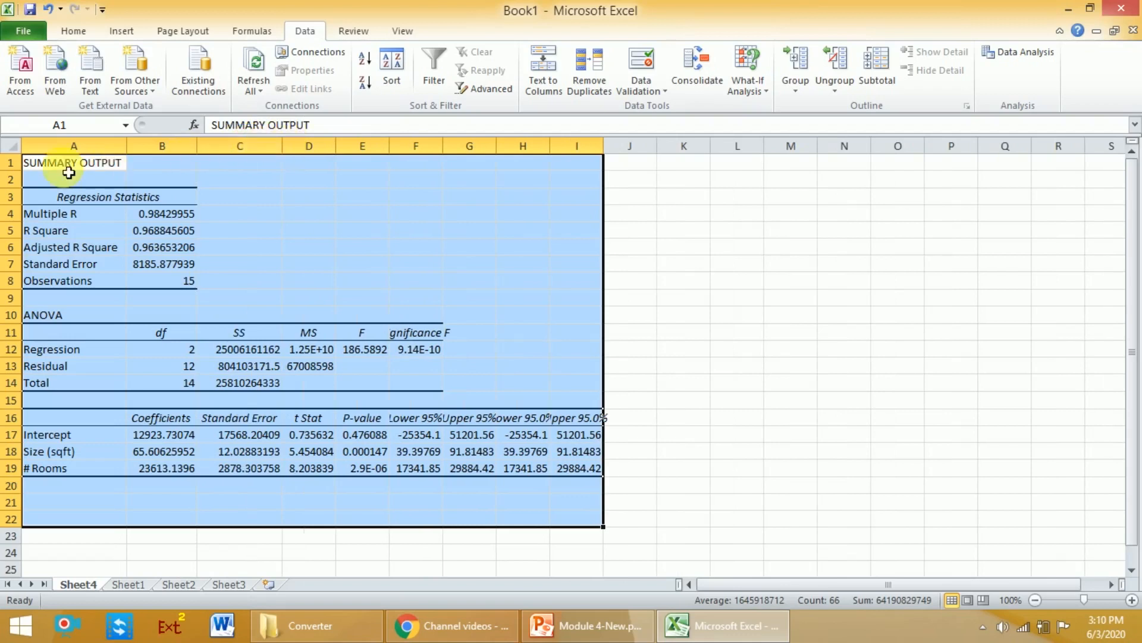
click(12, 148)
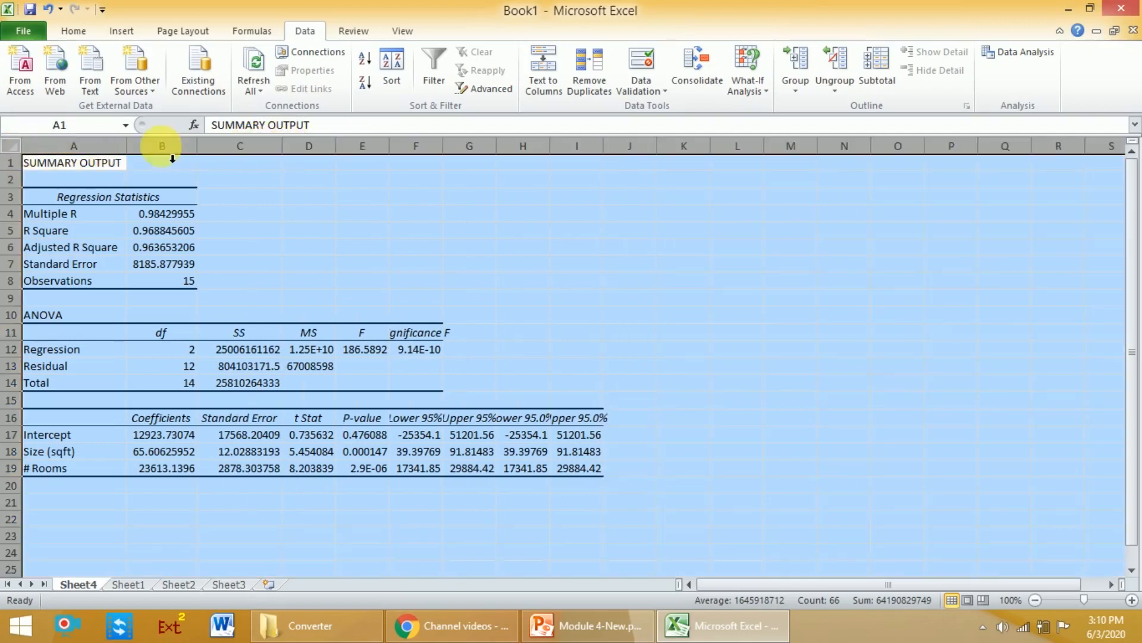
double_click(337, 147)
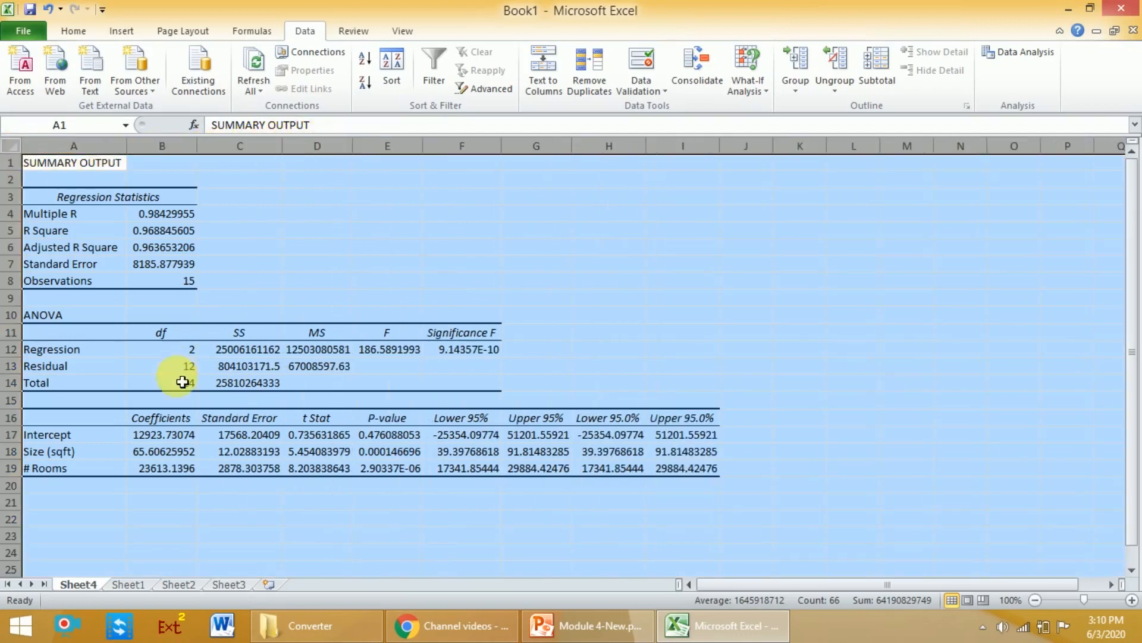
click(195, 486)
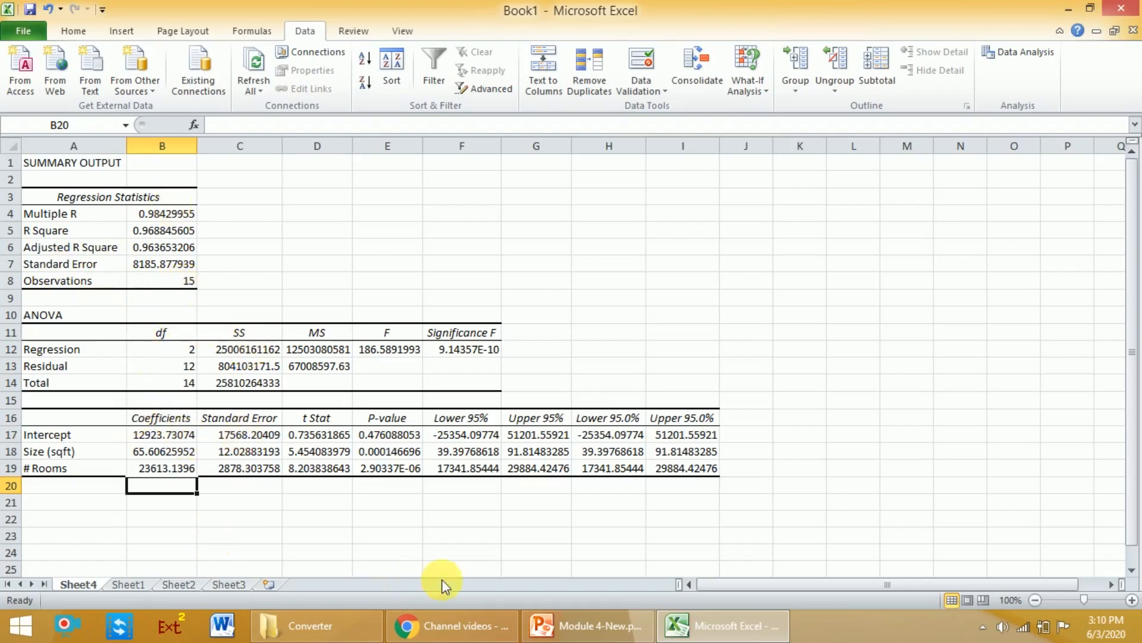
Step: Switch to the PowerPoint presentation and label the variables in slide 68's general regression equation as x1 and x2
click(580, 616)
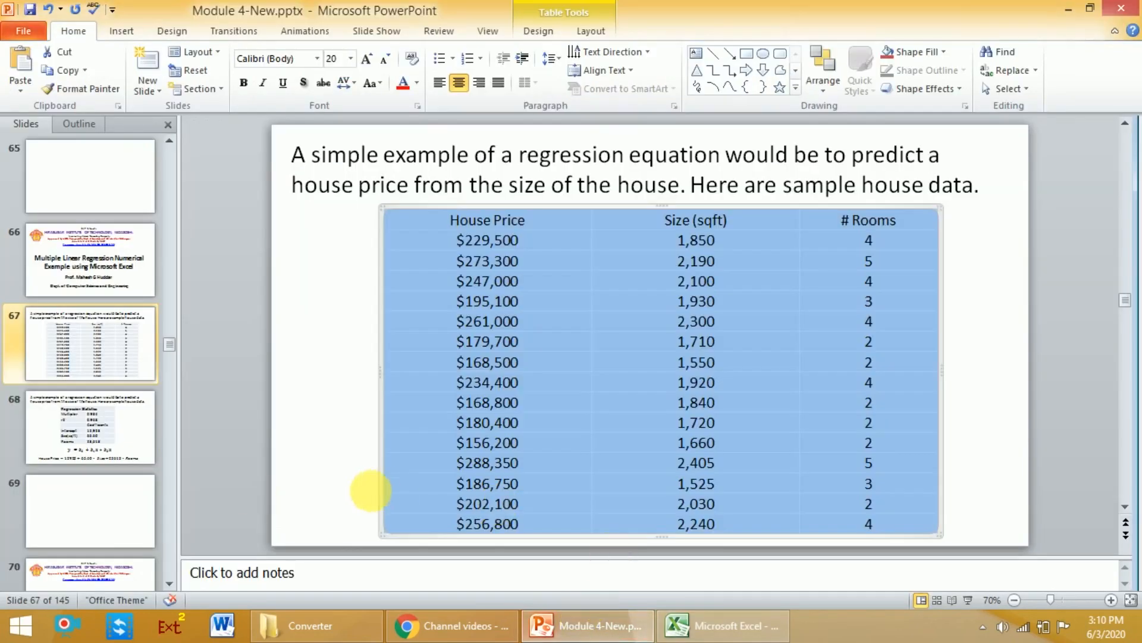
click(131, 438)
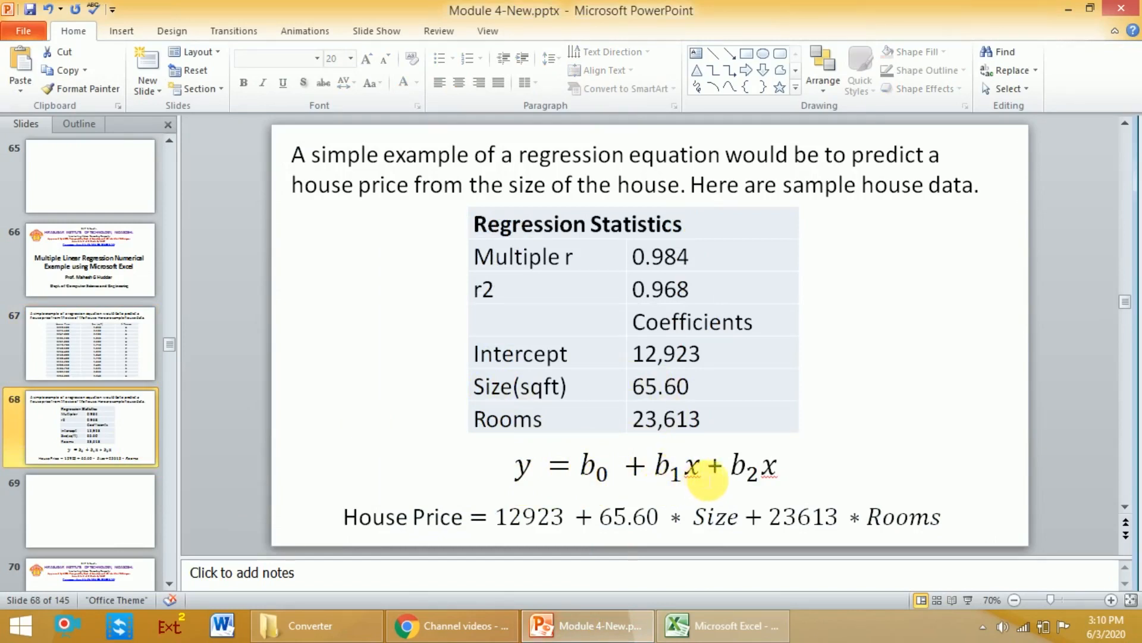
click(705, 473)
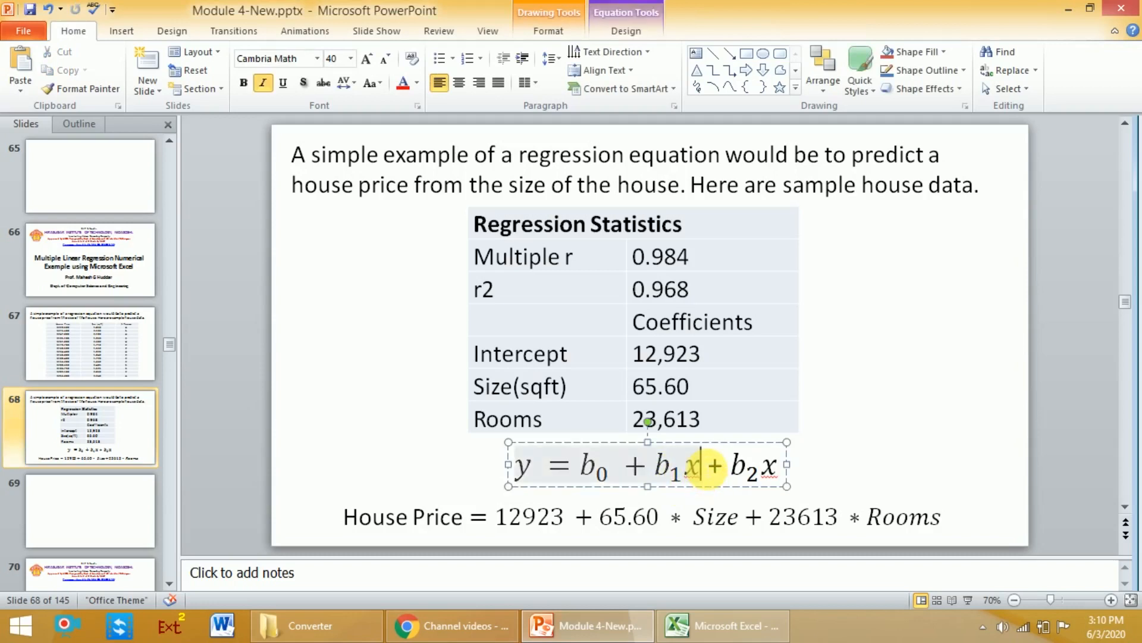
text(1)
key(Right)
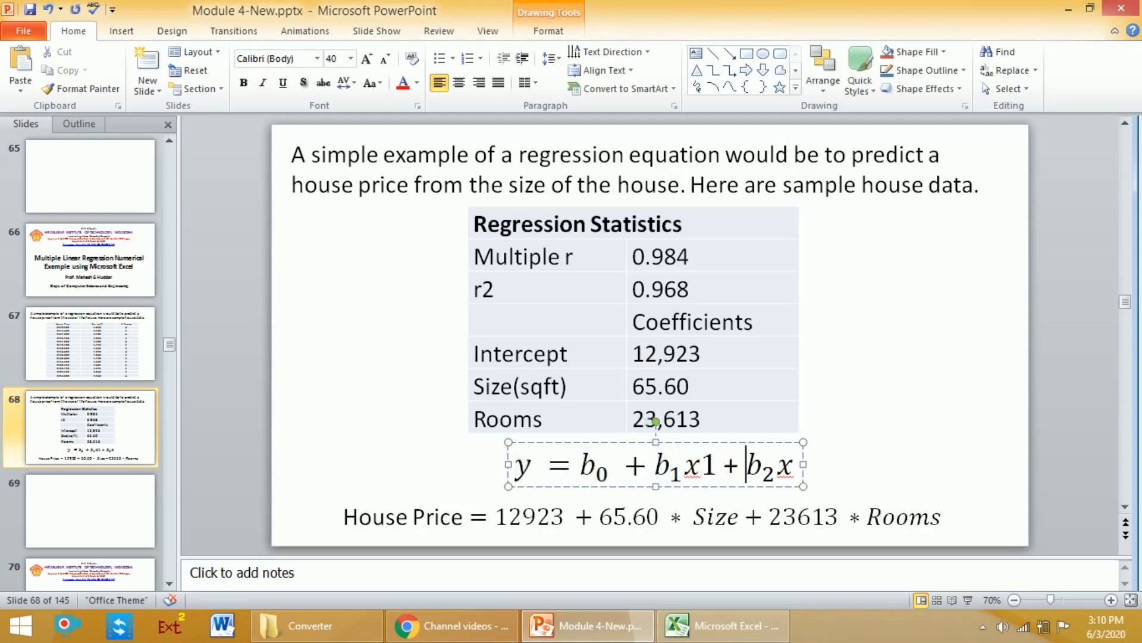
key(Right)
key(Right)
key(Right)
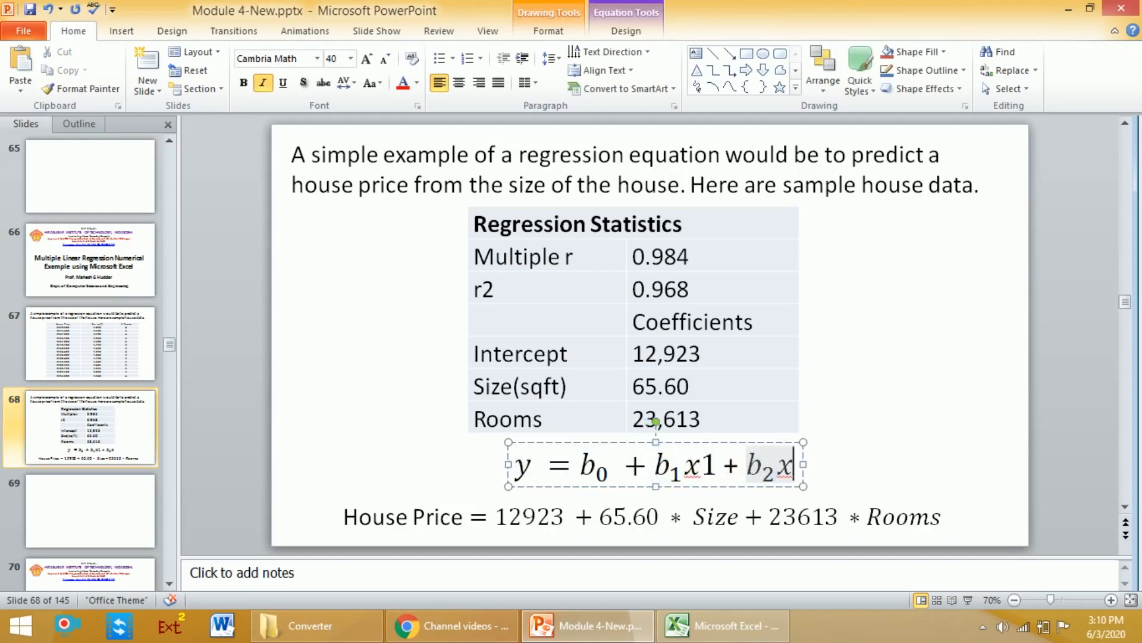
text(1)
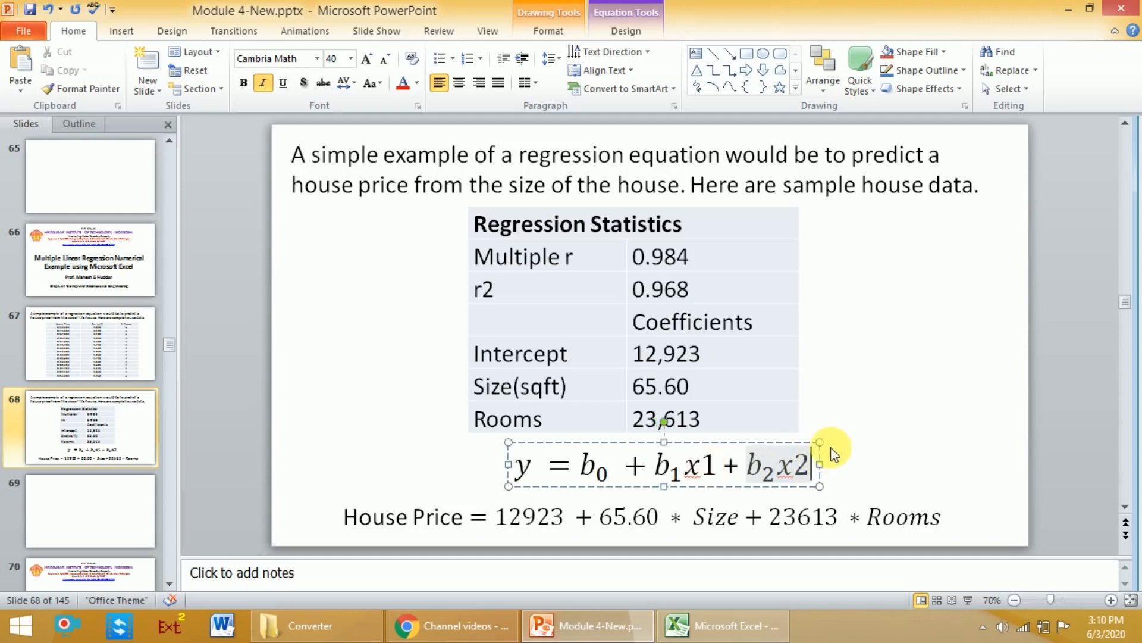
click(839, 415)
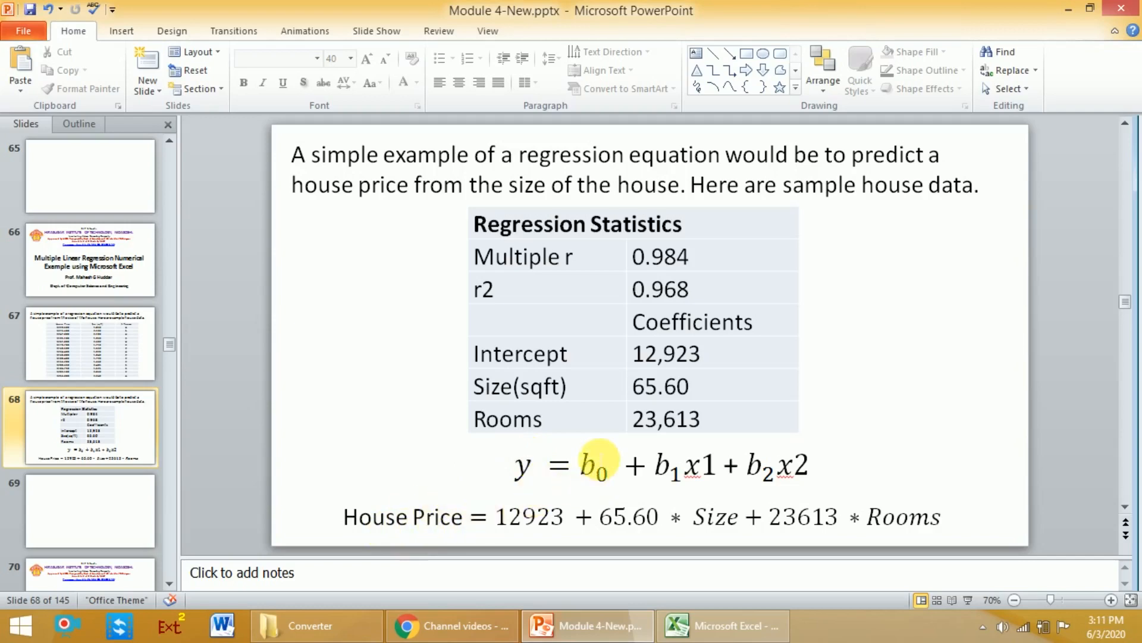
Step: Switch to Excel and bold the Intercept label and its coefficient in the regression output
click(723, 625)
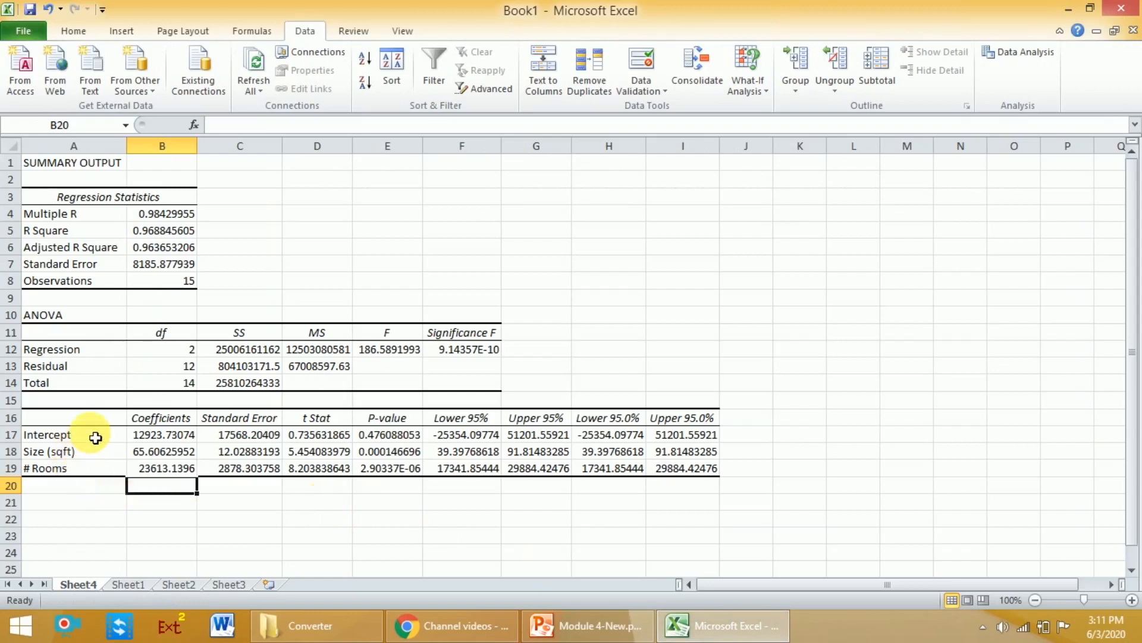
click(95, 438)
key(shift+Right)
key(ctrl+b)
click(145, 501)
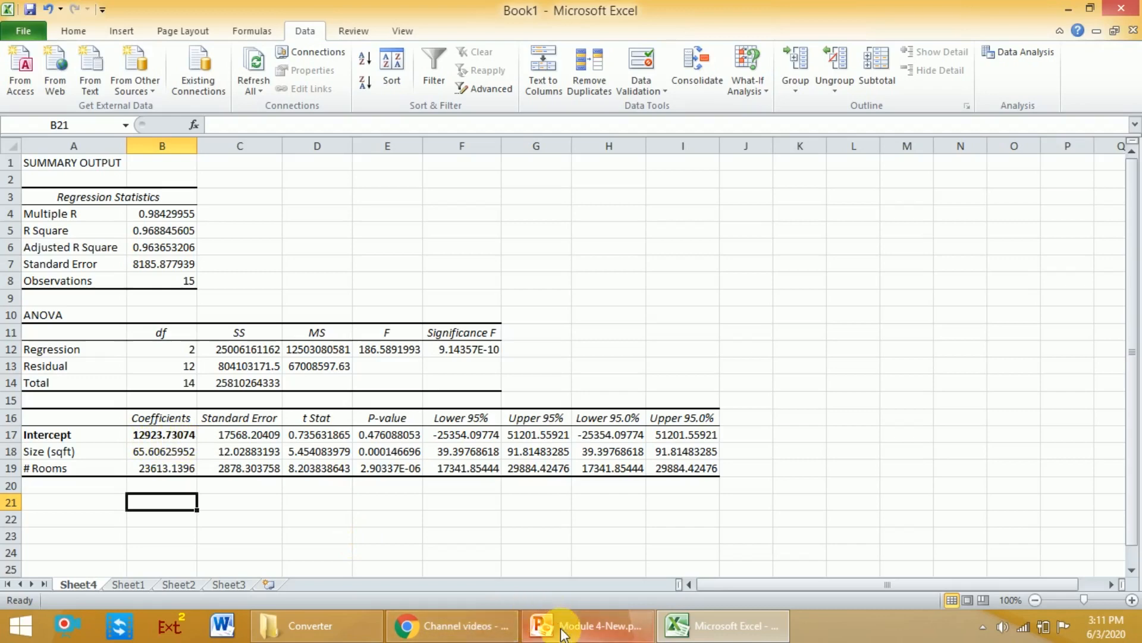
Step: Return to PowerPoint, change the intercept in slide 68's House Price equation to 12923.73, and save the presentation
click(562, 630)
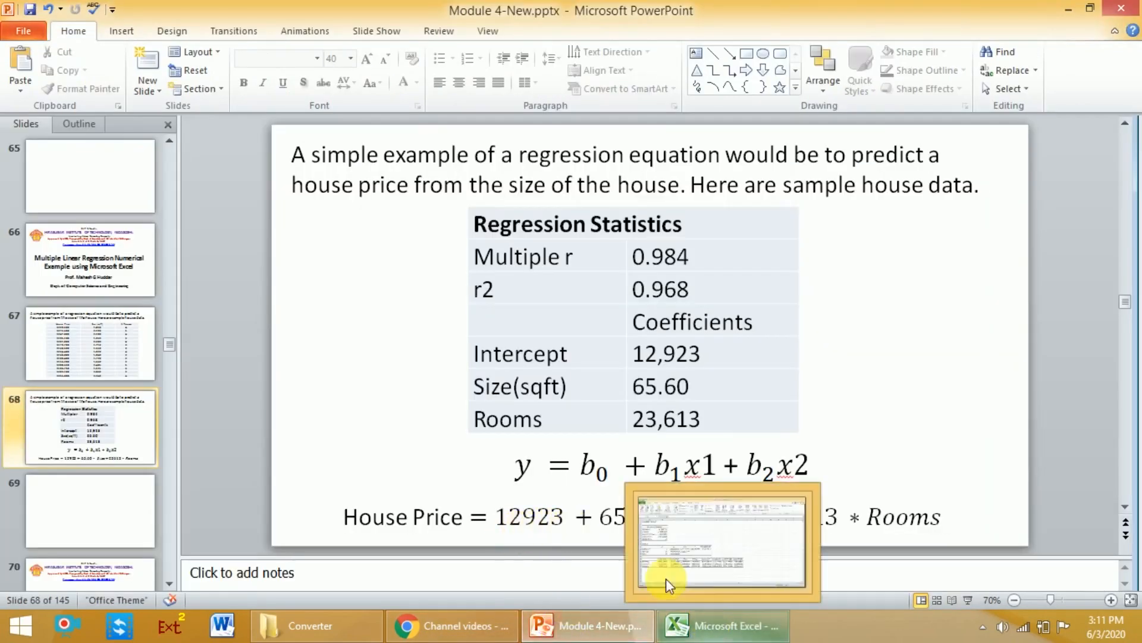
click(709, 616)
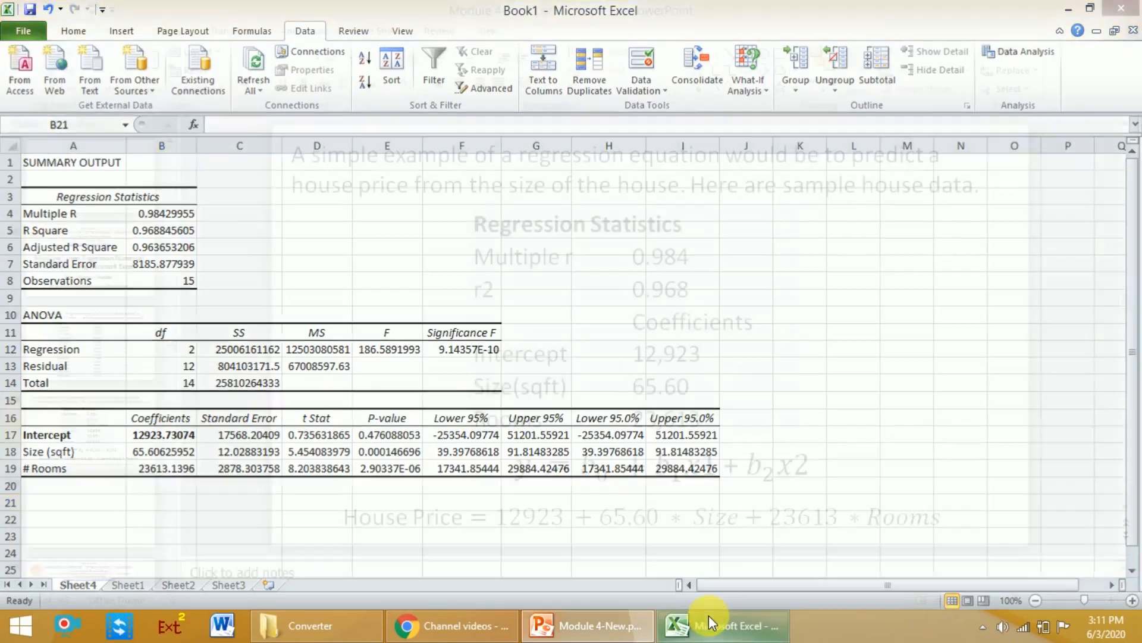
click(708, 615)
click(565, 518)
text(.)
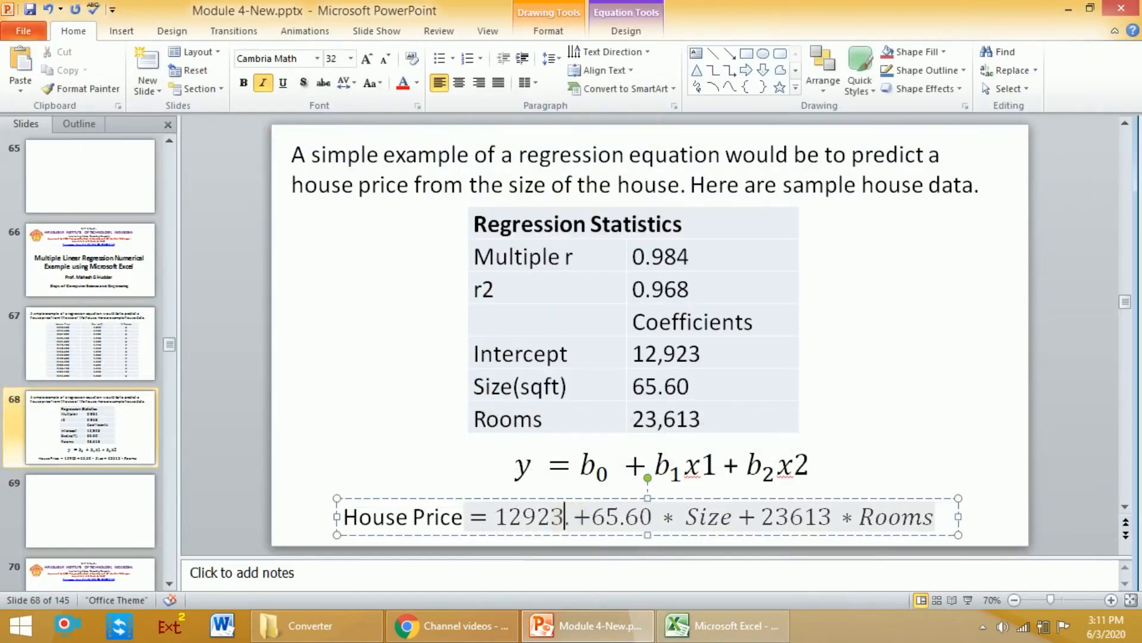
text(73)
key(ctrl+s)
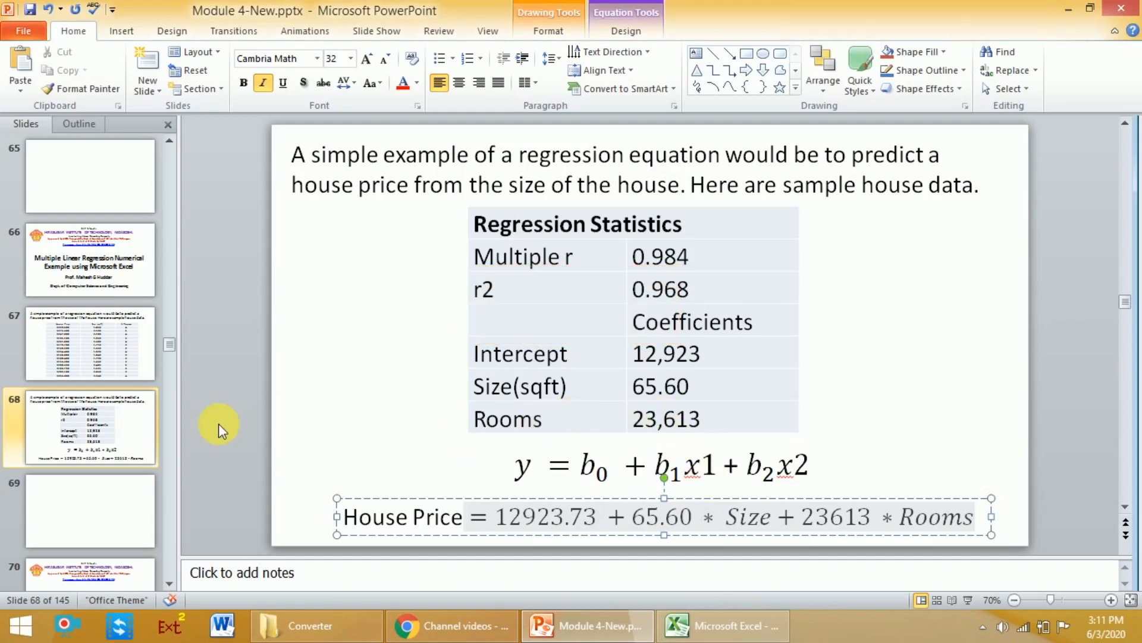
Step: Review the sample house data on slide 67 against the equations on slide 68, and return to the regression output in Excel
click(82, 363)
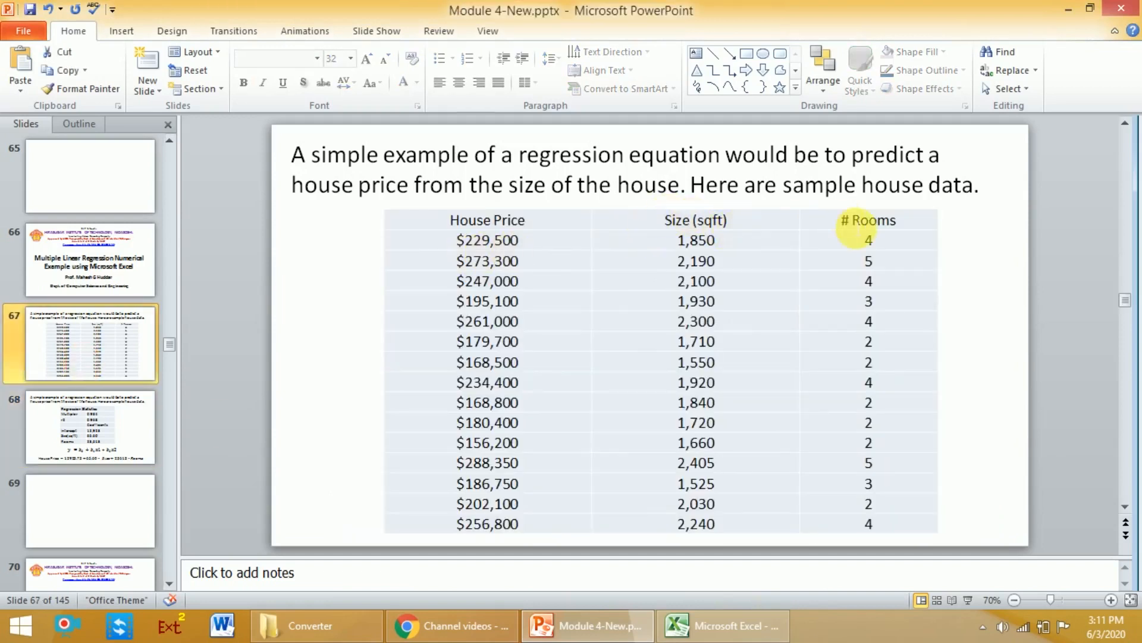
click(144, 397)
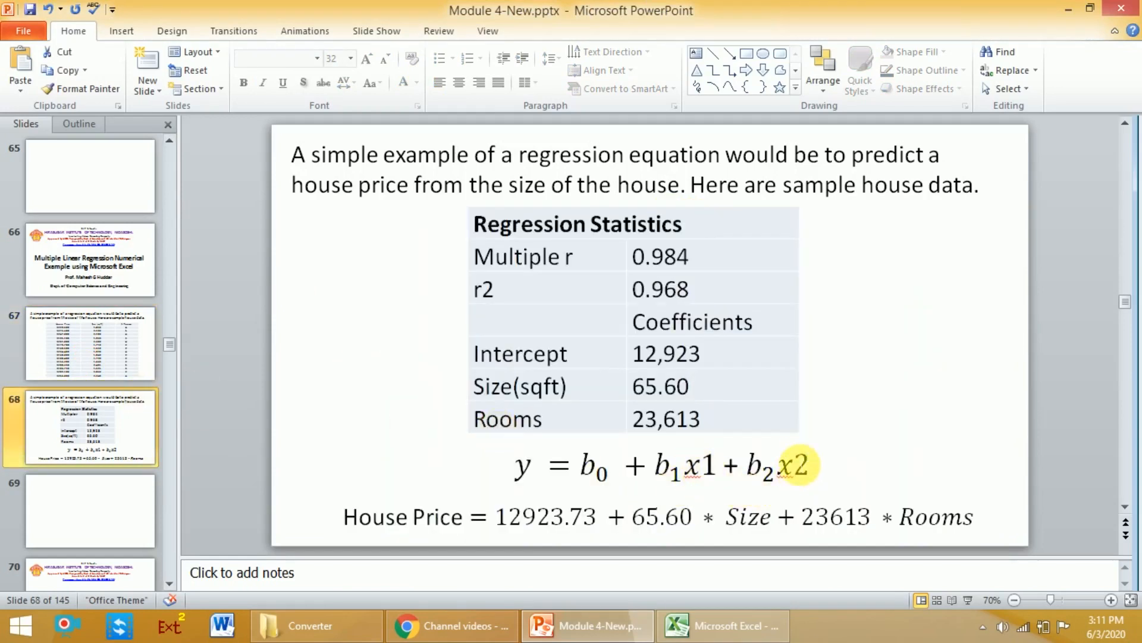
click(732, 625)
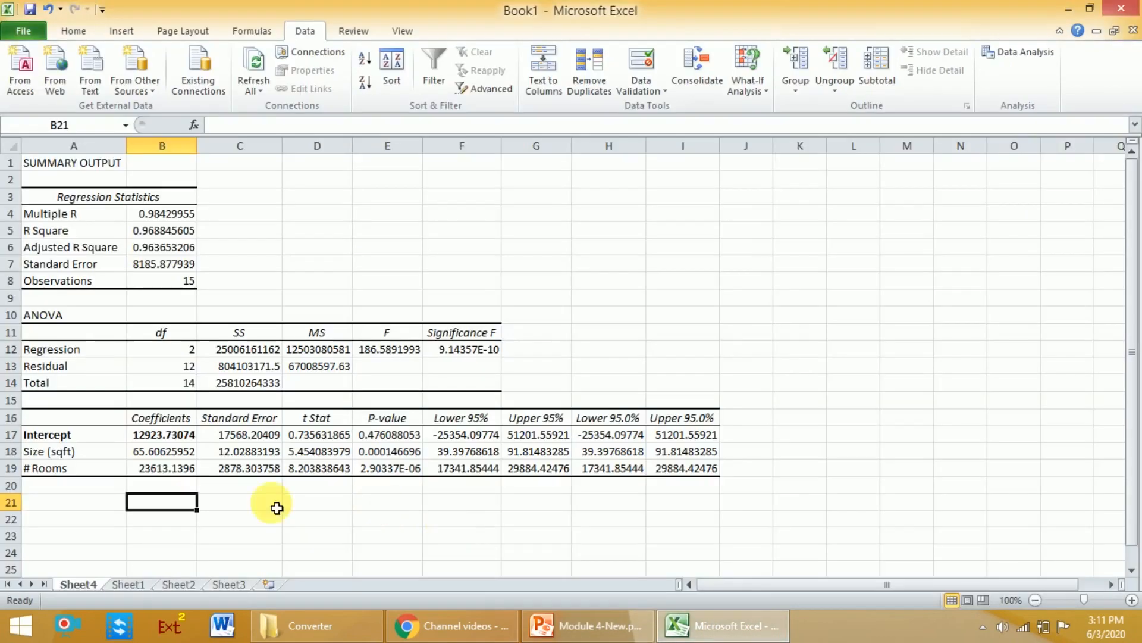